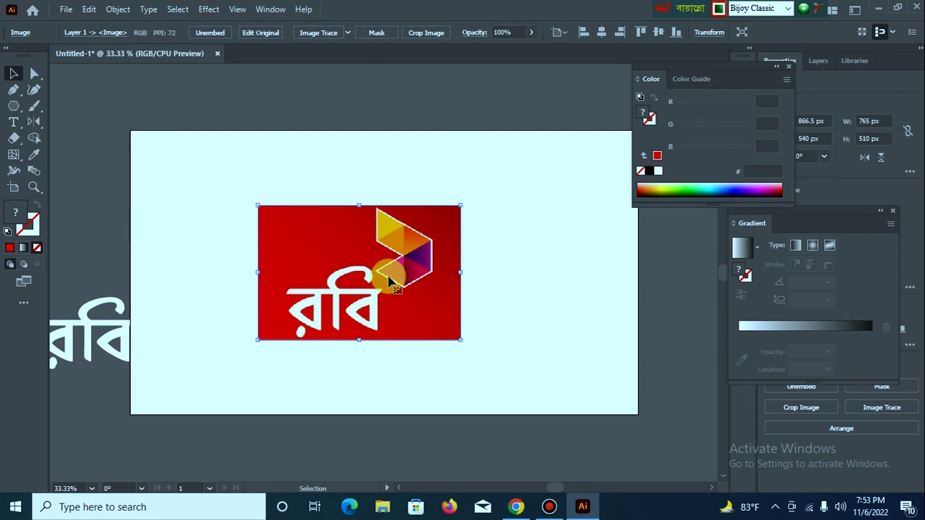
- Move the reference logo image over the artboard's upper-left corner to clear the drawing area
{"action": "left_click_drag", "start_coordinate": [384, 277], "coordinate": [175, 172]}
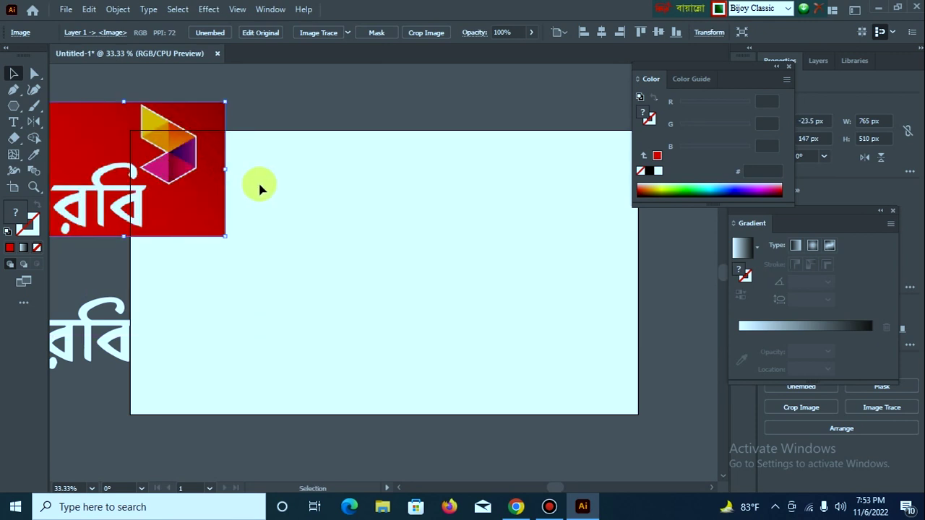
{"action": "left_click", "coordinate": [260, 189]}
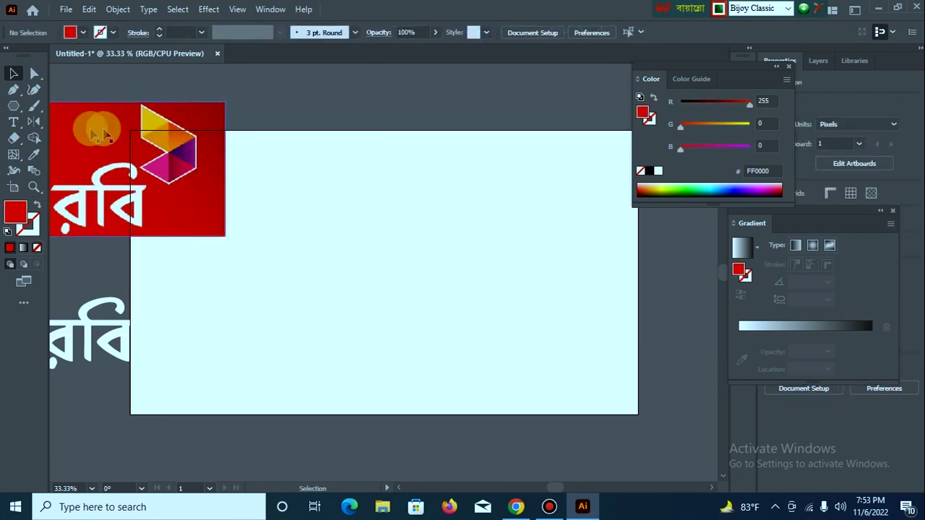
- Create a three-sided polygon with a 50 px radius mid-artboard and enlarge it proportionally to about 303 by 262 px
{"action": "left_click", "coordinate": [14, 106]}
{"action": "left_click", "coordinate": [77, 138]}
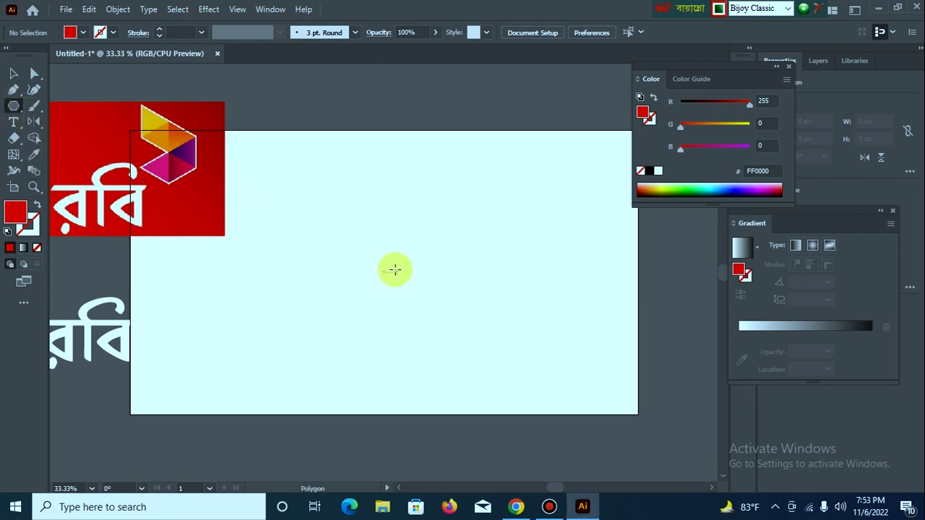
{"action": "left_click", "coordinate": [396, 272]}
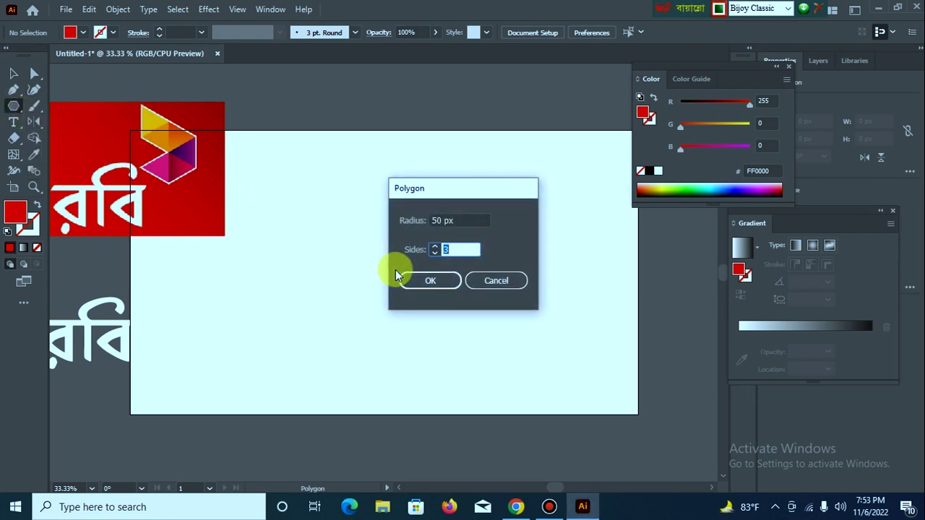
{"action": "left_click", "coordinate": [428, 280]}
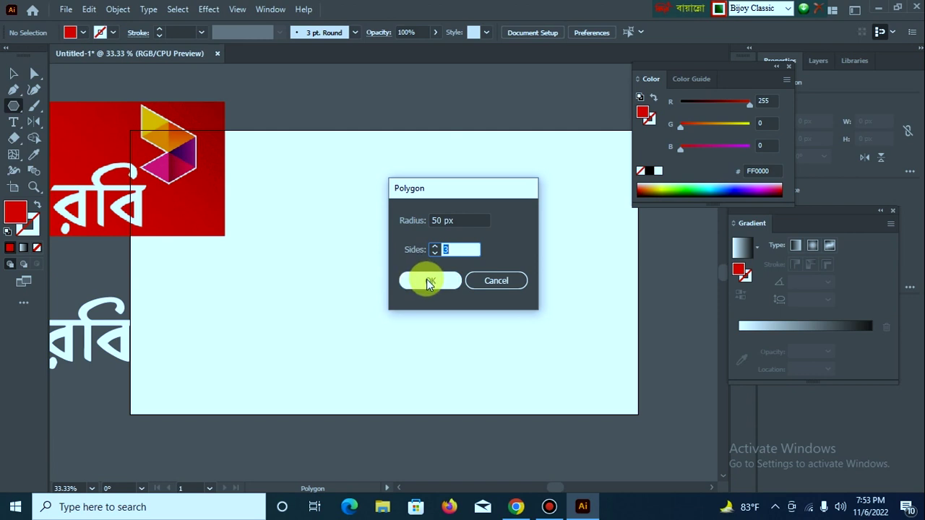
{"action": "left_click", "coordinate": [429, 281]}
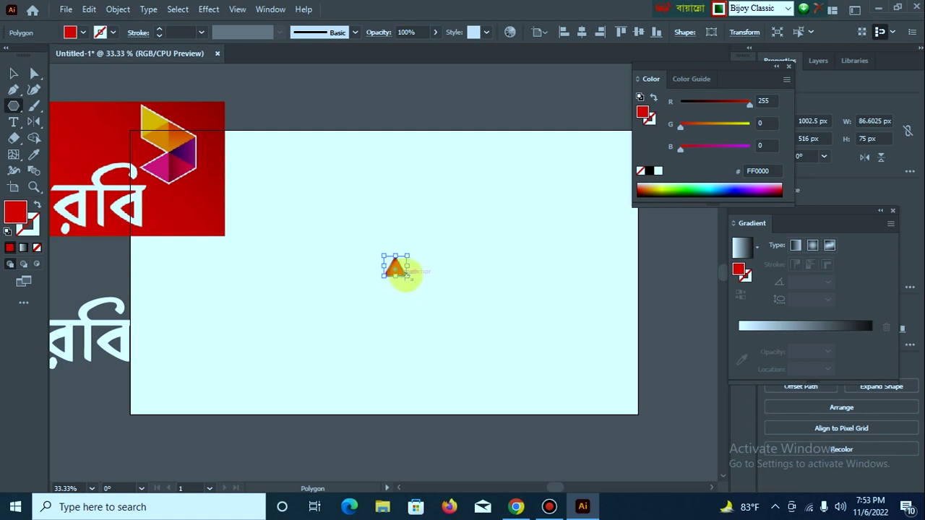
{"action": "left_click_drag", "start_coordinate": [407, 275], "coordinate": [434, 305]}
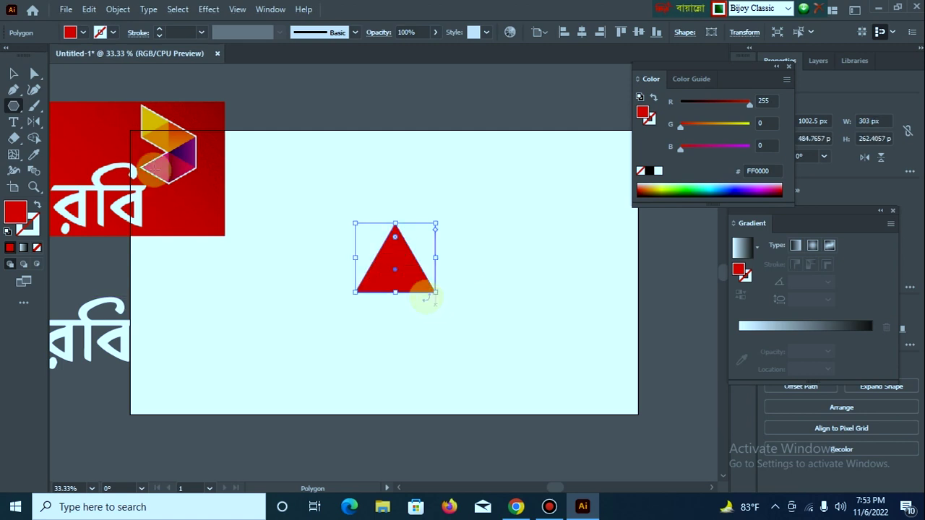
- Rotate the triangle 90° so that its apex points left and its right edge is vertical
{"action": "left_click", "coordinate": [12, 74]}
{"action": "left_click", "coordinate": [444, 275]}
{"action": "left_click", "coordinate": [407, 279]}
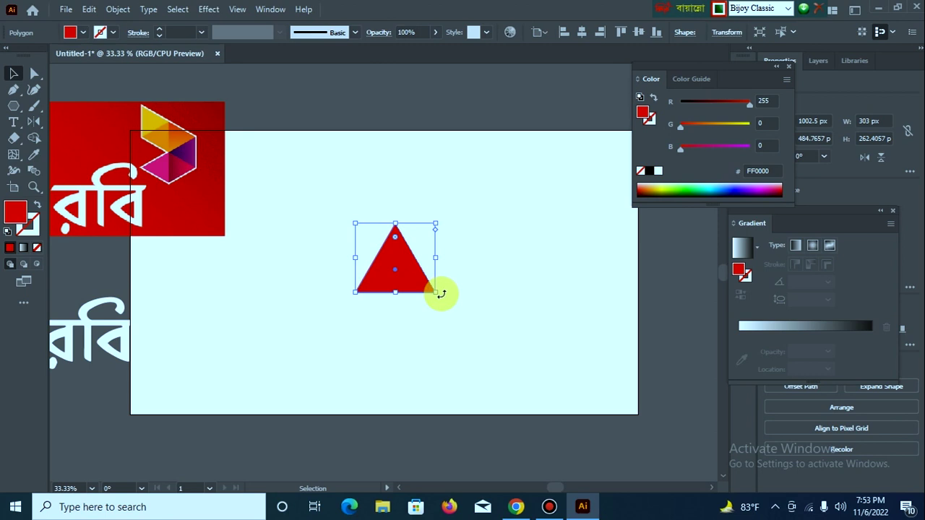
{"action": "left_click_drag", "start_coordinate": [441, 293], "coordinate": [429, 222]}
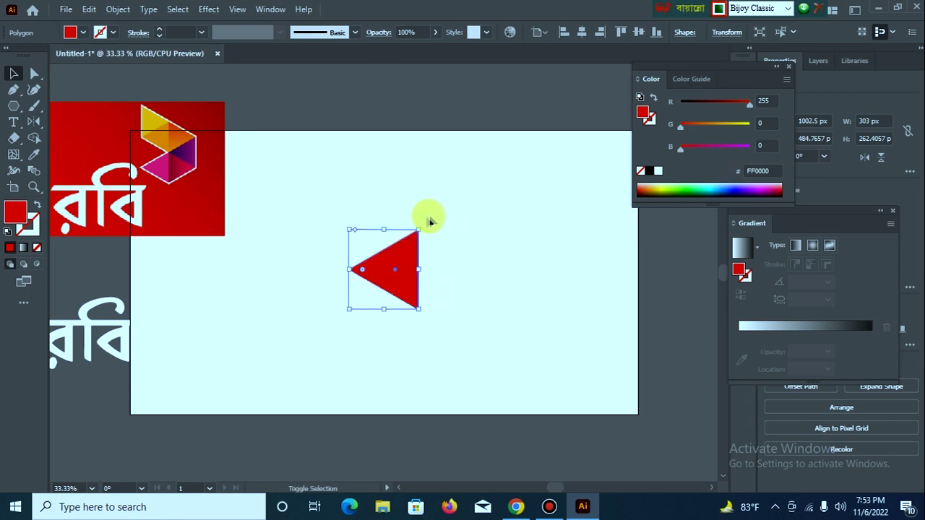
{"action": "left_click", "coordinate": [450, 233]}
{"action": "left_click", "coordinate": [398, 268]}
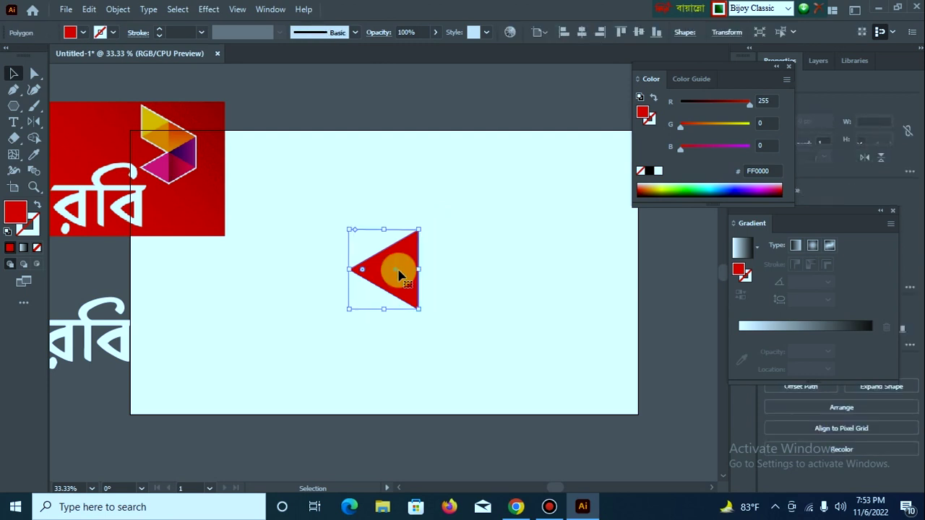
- Make a copy of the triangle rotated 60° about its lower-right corner with the Rotate tool
{"action": "left_click", "coordinate": [34, 122]}
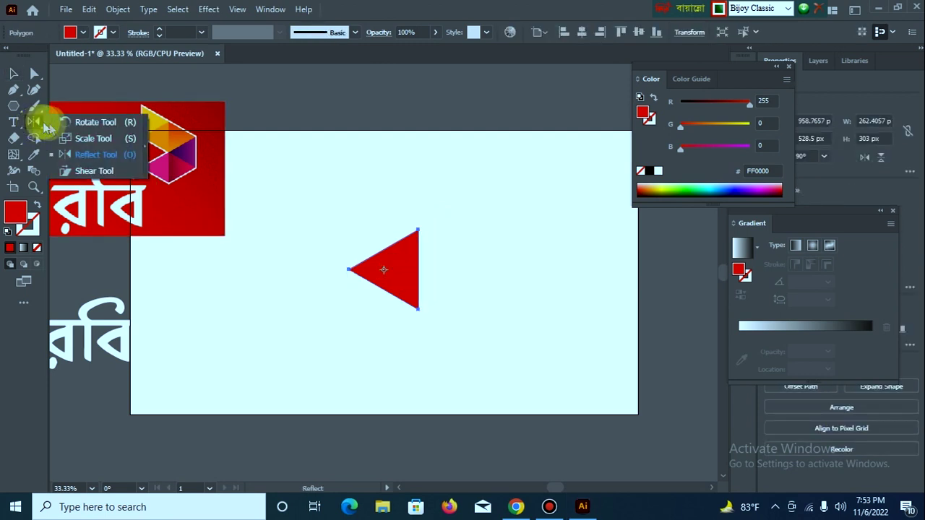
{"action": "left_click", "coordinate": [94, 125]}
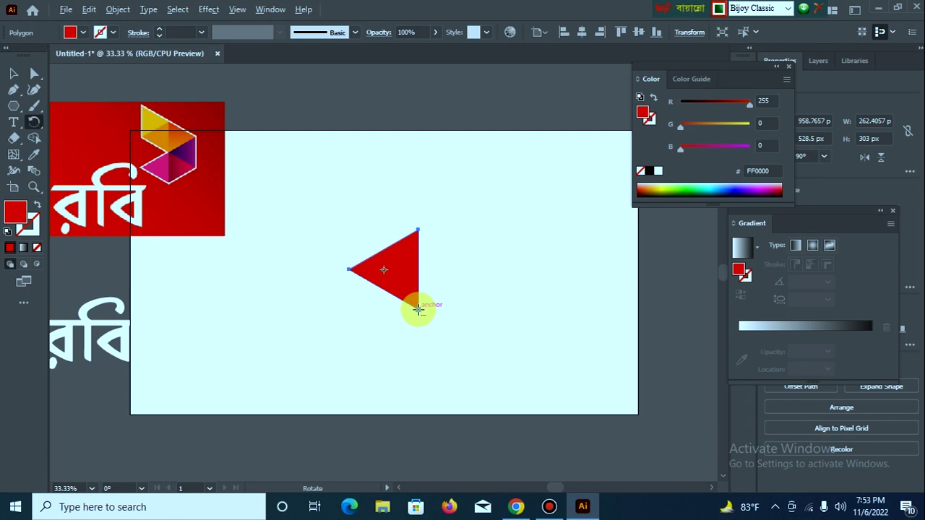
{"action": "left_click", "coordinate": [418, 309], "text": "alt"}
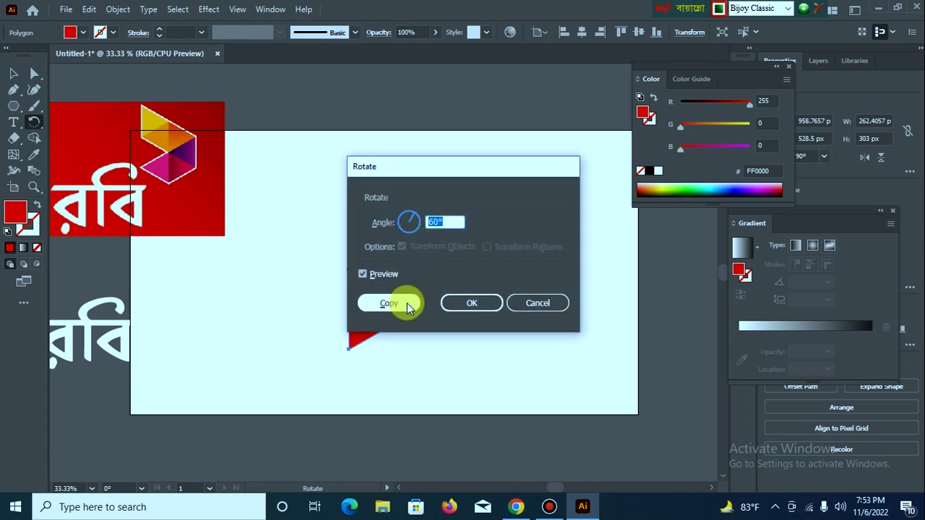
{"action": "left_click", "coordinate": [390, 303]}
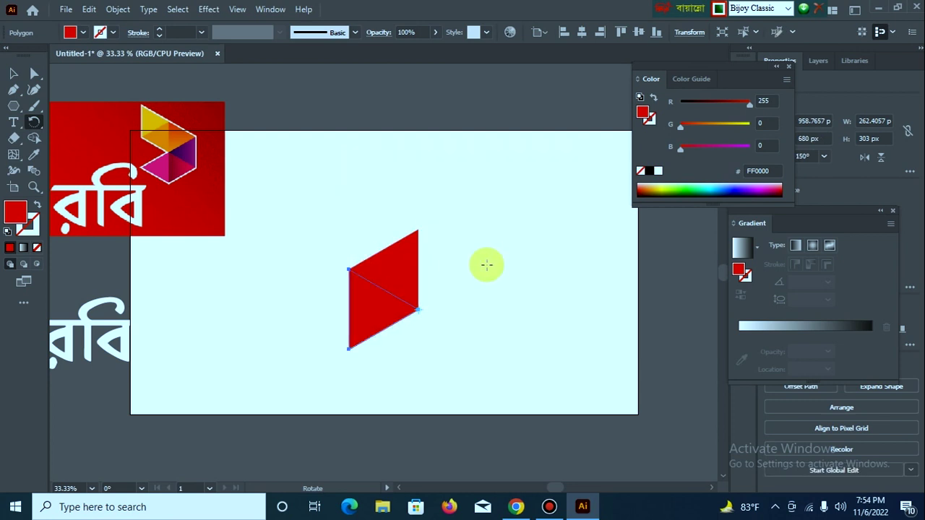
- Repeat the 60° rotated copy until six triangles form a complete hexagon, and deselect
{"action": "left_click", "coordinate": [13, 73]}
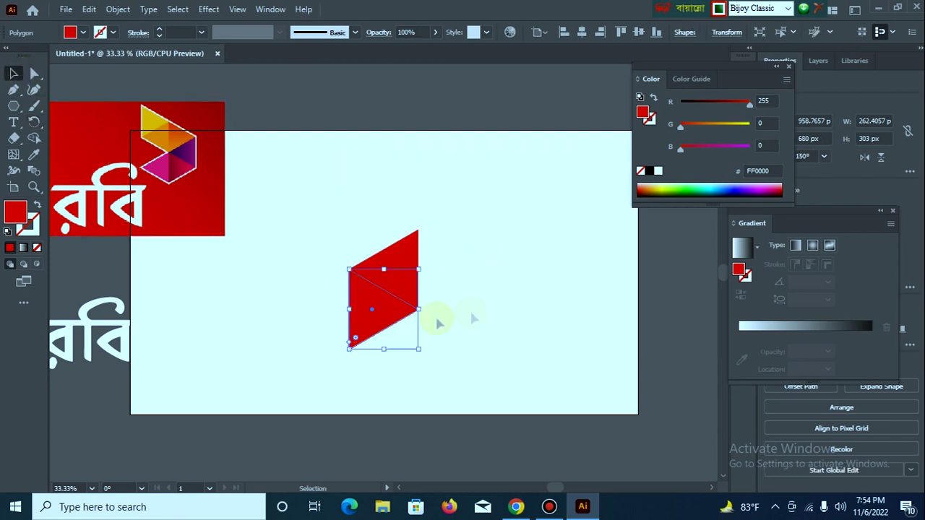
{"action": "key", "text": "ctrl+d"}
{"action": "key", "text": "ctrl+d"}
{"action": "key", "text": "ctrl+d"}
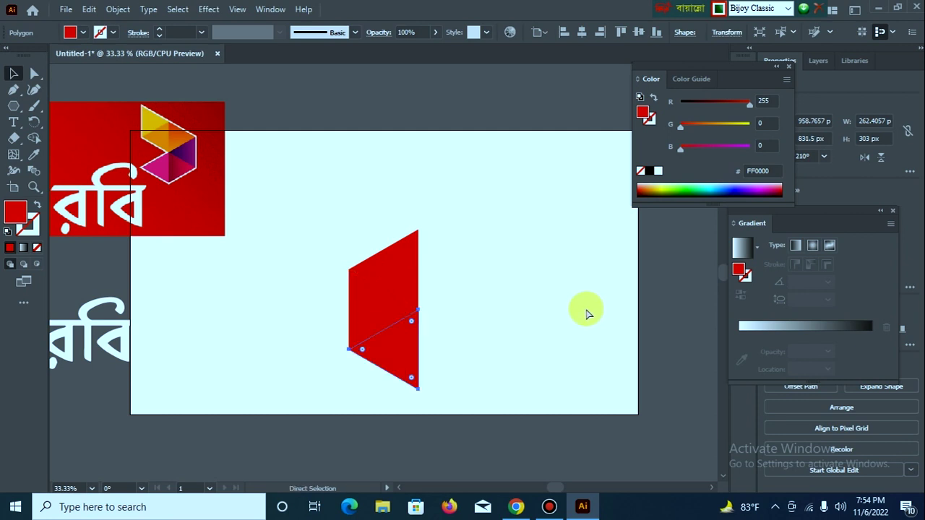
{"action": "key", "text": "ctrl+d"}
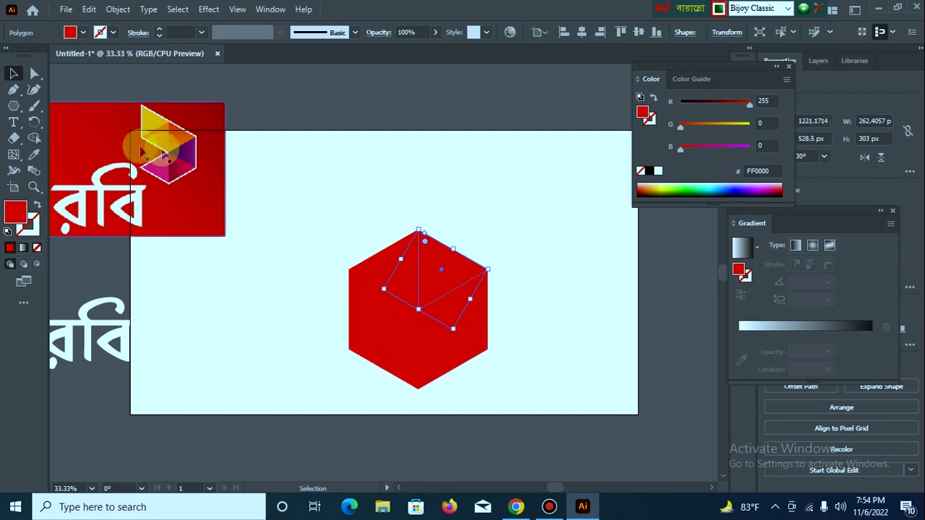
{"action": "left_click", "coordinate": [593, 295]}
- Reflect the hexagon's left triangle across the horizontal axis through its upper-left corner, without making a copy
{"action": "left_click", "coordinate": [403, 316]}
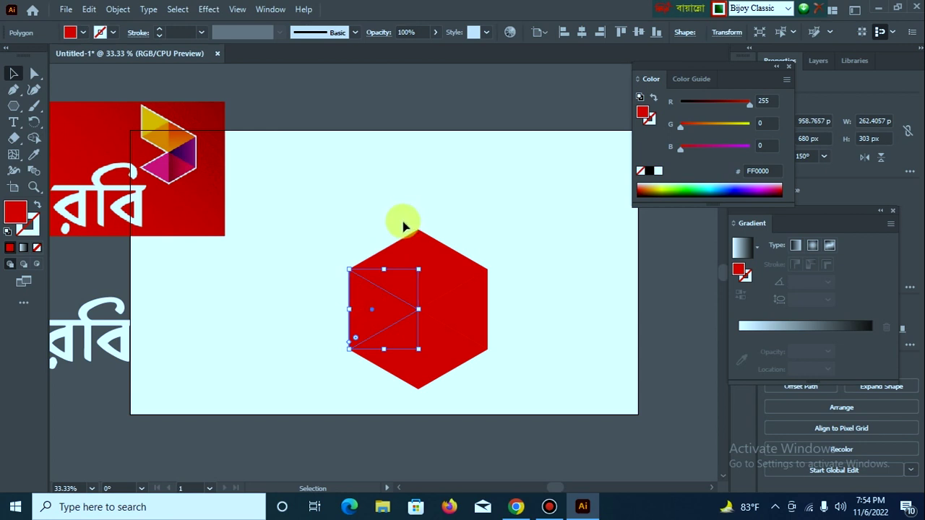
{"action": "left_click", "coordinate": [38, 124]}
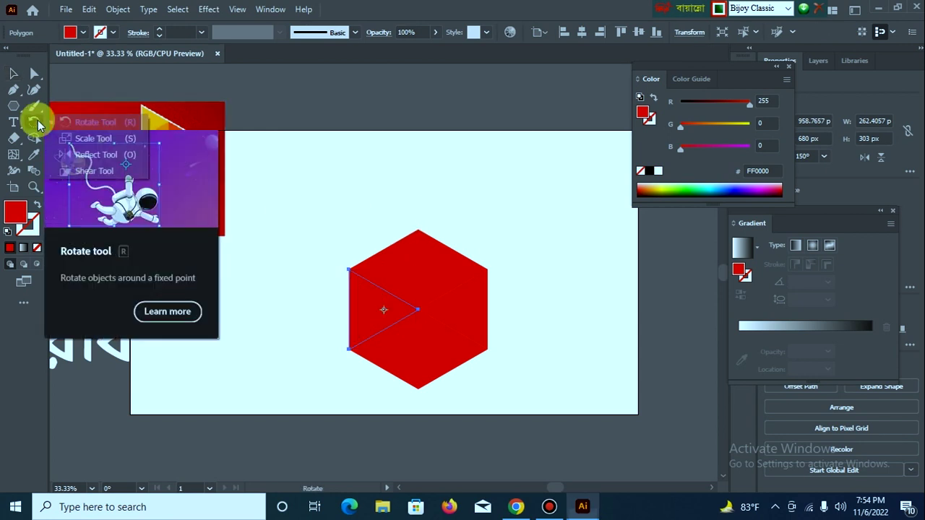
{"action": "left_click", "coordinate": [102, 157]}
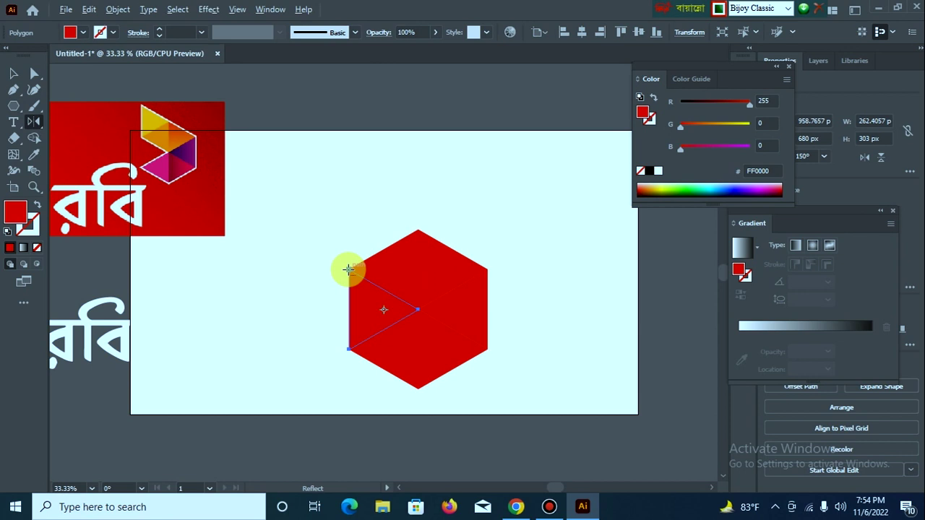
{"action": "left_click", "coordinate": [349, 270], "text": "alt"}
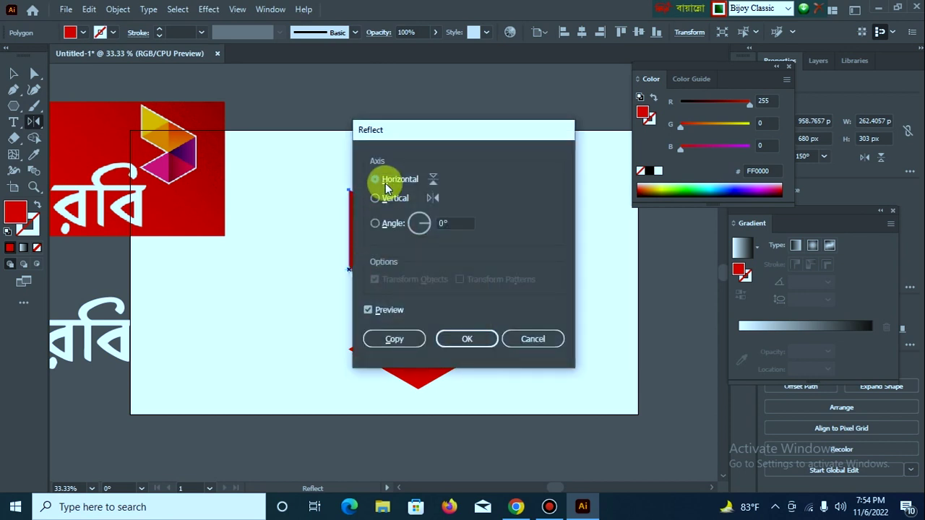
{"action": "left_click", "coordinate": [467, 339]}
{"action": "left_click", "coordinate": [12, 74]}
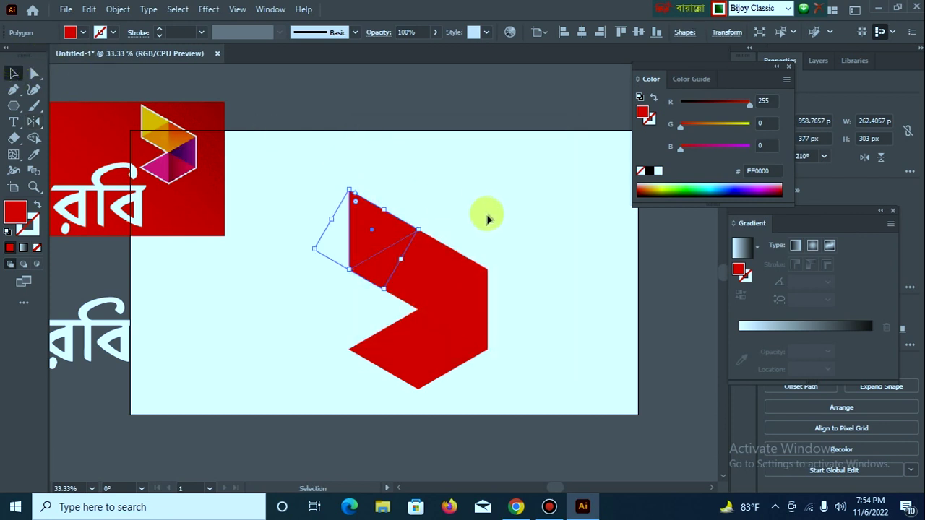
{"action": "left_click", "coordinate": [485, 215]}
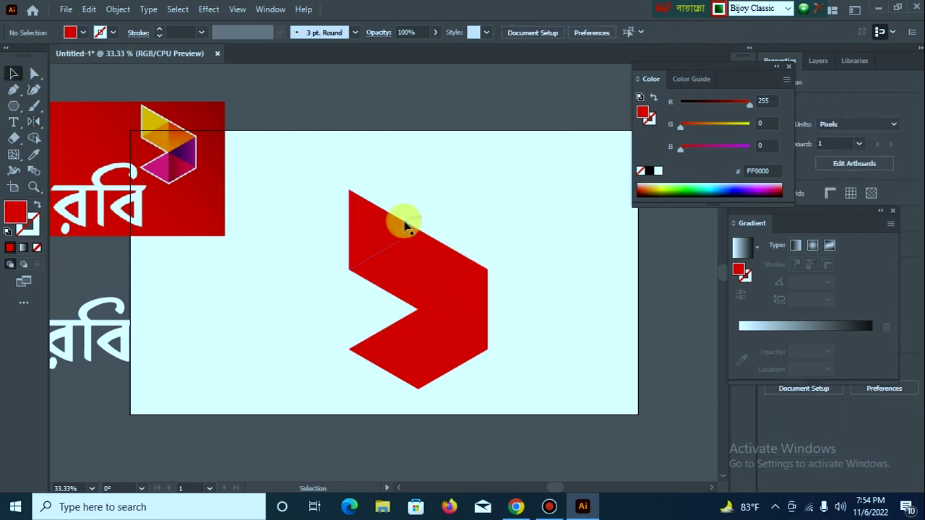
- Fill the reflected top triangle with the yellow sampled from the reference logo's top facet
{"action": "left_click", "coordinate": [394, 227]}
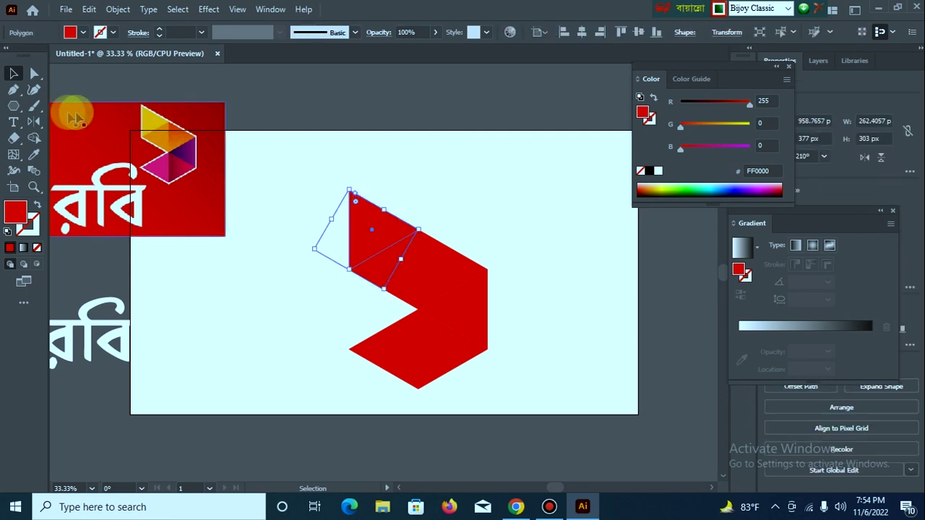
{"action": "left_click", "coordinate": [34, 155]}
{"action": "left_click", "coordinate": [154, 120]}
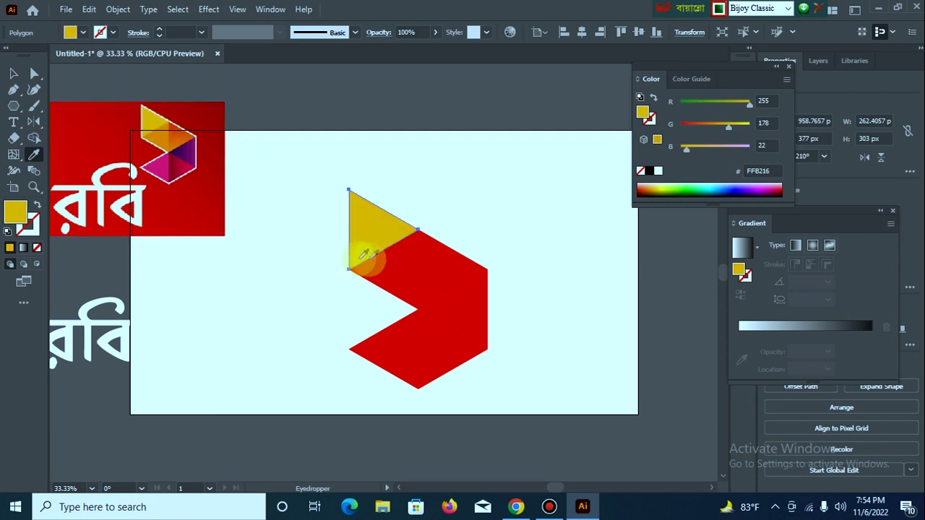
{"action": "left_click", "coordinate": [12, 75]}
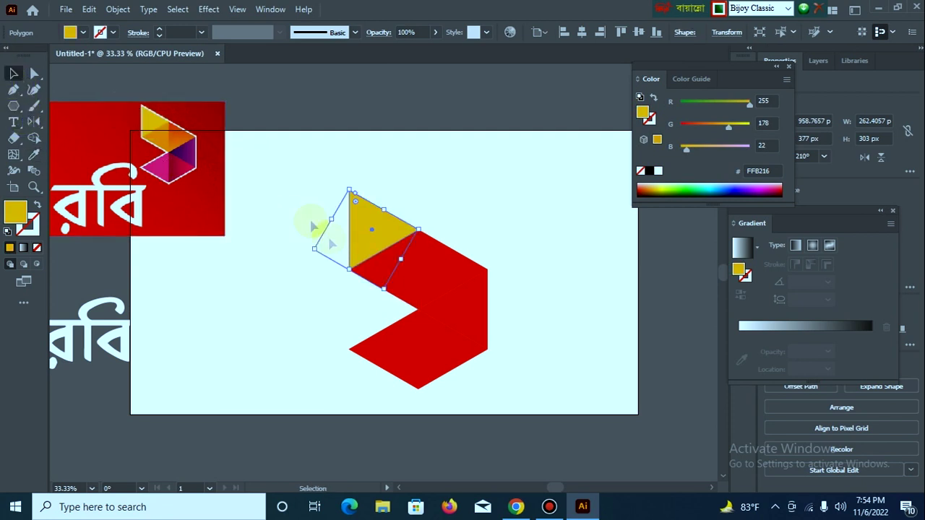
- Fill the triangle directly below the yellow one with the light orange sampled from the reference logo
{"action": "left_click", "coordinate": [400, 272]}
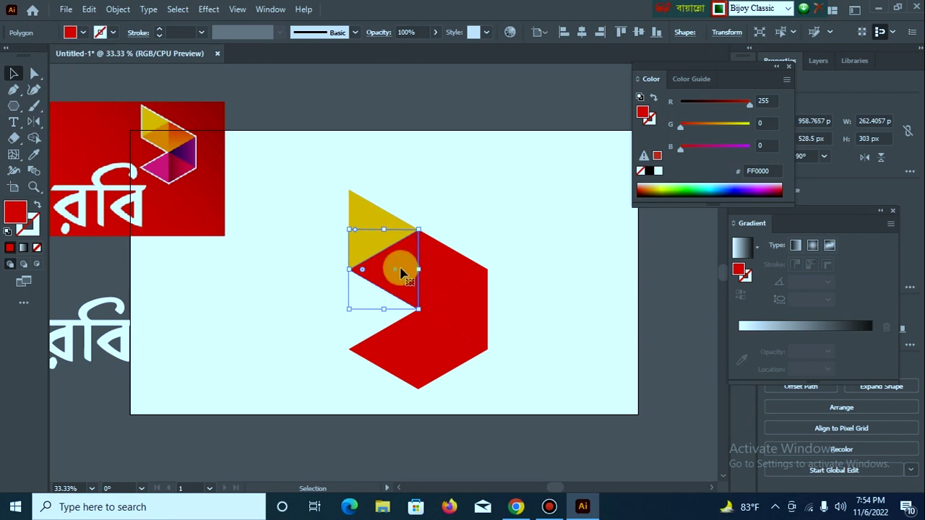
{"action": "key", "text": "n"}
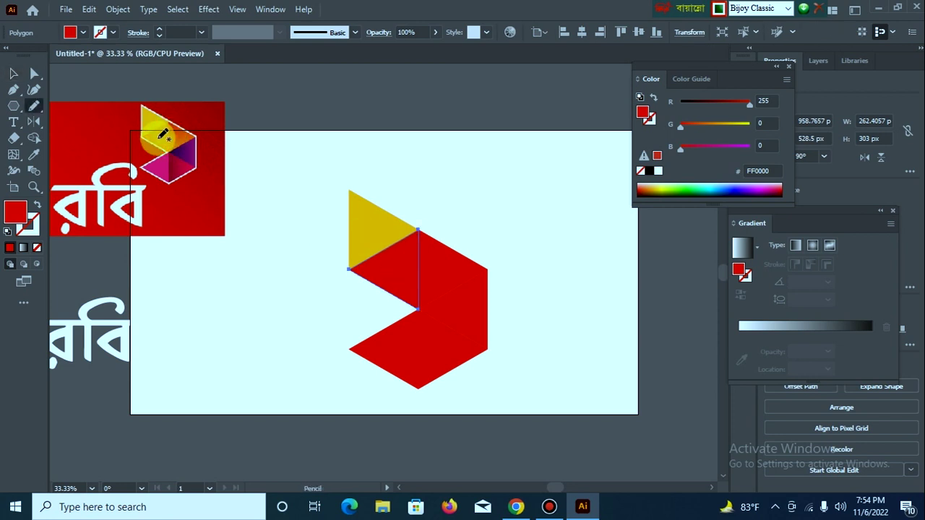
{"action": "left_click", "coordinate": [34, 154]}
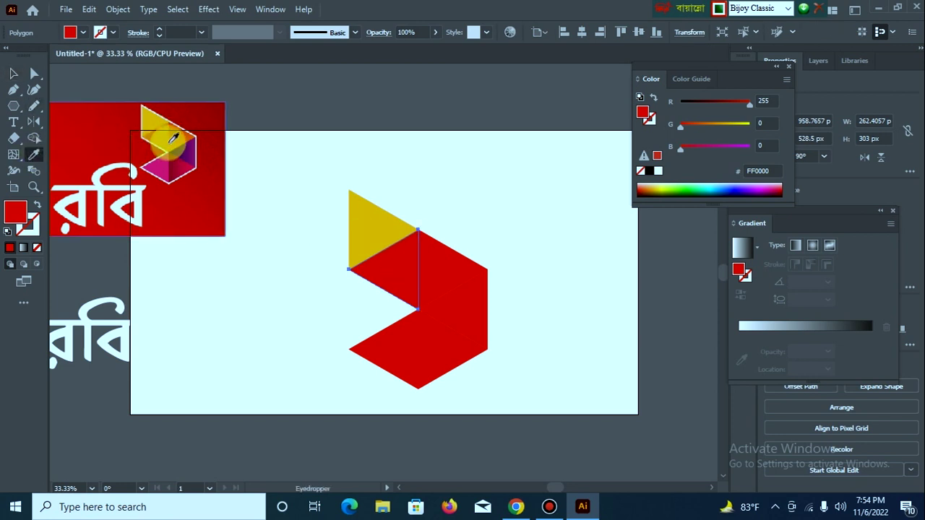
{"action": "left_click", "coordinate": [161, 139]}
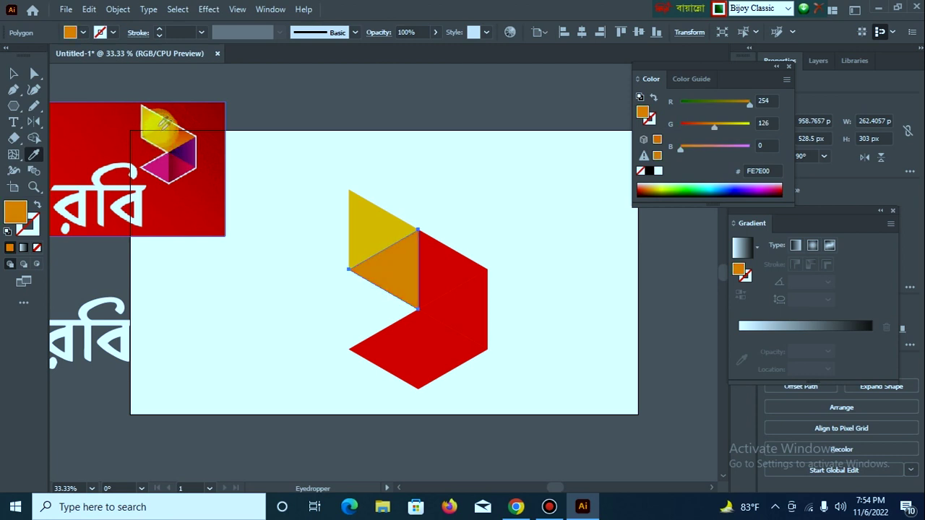
{"action": "left_click", "coordinate": [14, 73]}
- Fill the hexagon's upper-right triangle with the darker orange sampled from the matching facet of the reference logo
{"action": "left_click", "coordinate": [430, 269]}
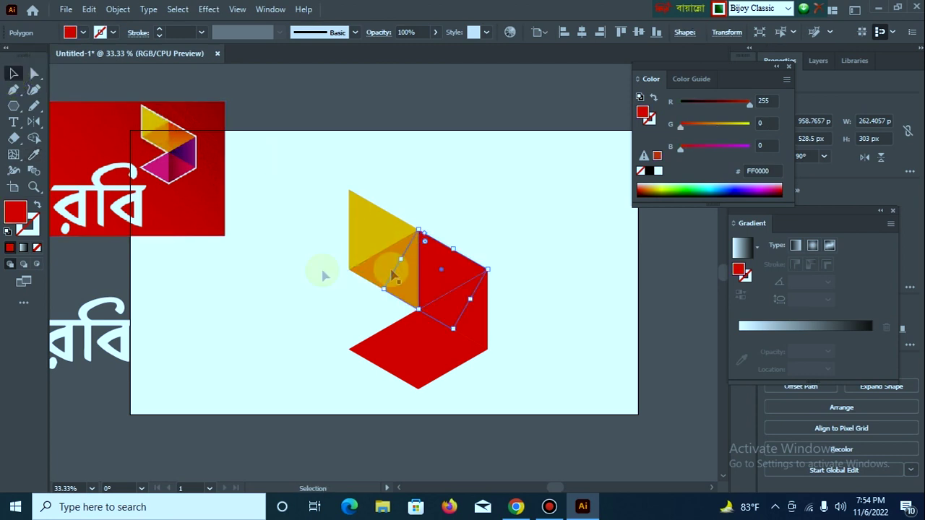
{"action": "left_click", "coordinate": [34, 154]}
{"action": "left_click", "coordinate": [184, 136]}
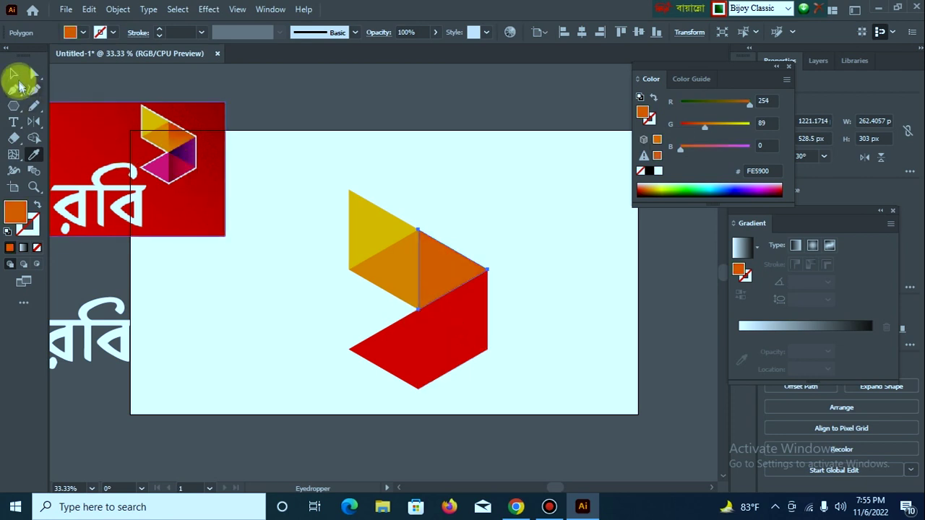
{"action": "left_click", "coordinate": [13, 74]}
- Fill the triangle on the hexagon's right side with the dark purple sampled from the reference logo
{"action": "left_click", "coordinate": [478, 329]}
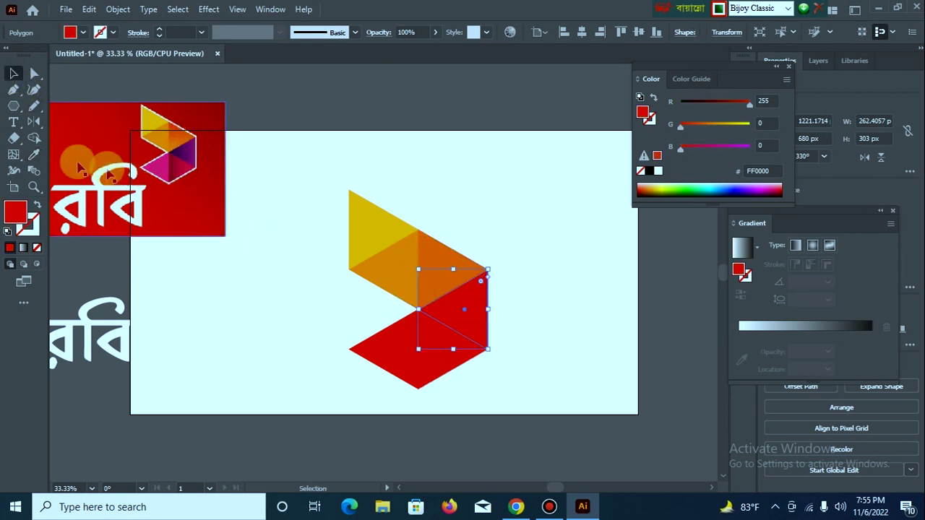
{"action": "left_click", "coordinate": [34, 154]}
{"action": "left_click", "coordinate": [190, 154]}
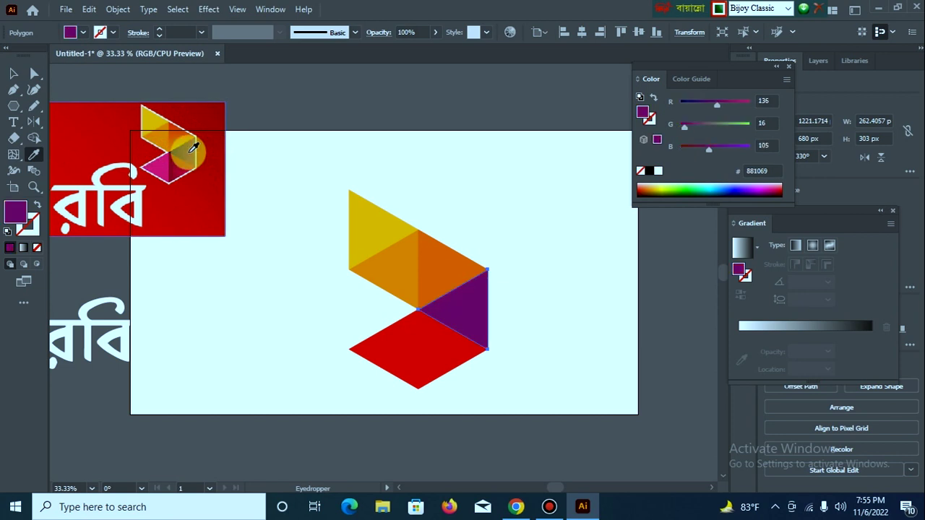
{"action": "left_click", "coordinate": [11, 74]}
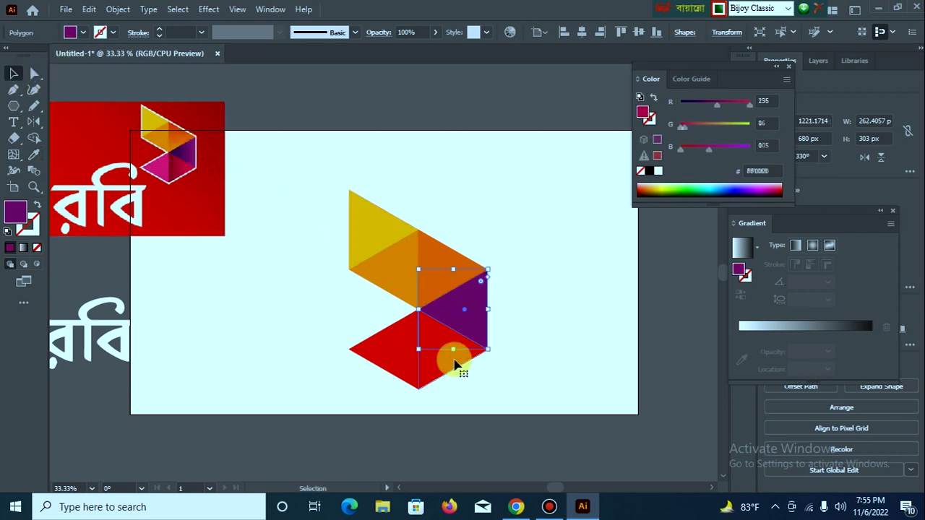
- Fill the hexagon's lower-right triangle with the crimson sampled from the matching facet of the reference logo
{"action": "left_click", "coordinate": [451, 355]}
{"action": "left_click", "coordinate": [34, 154]}
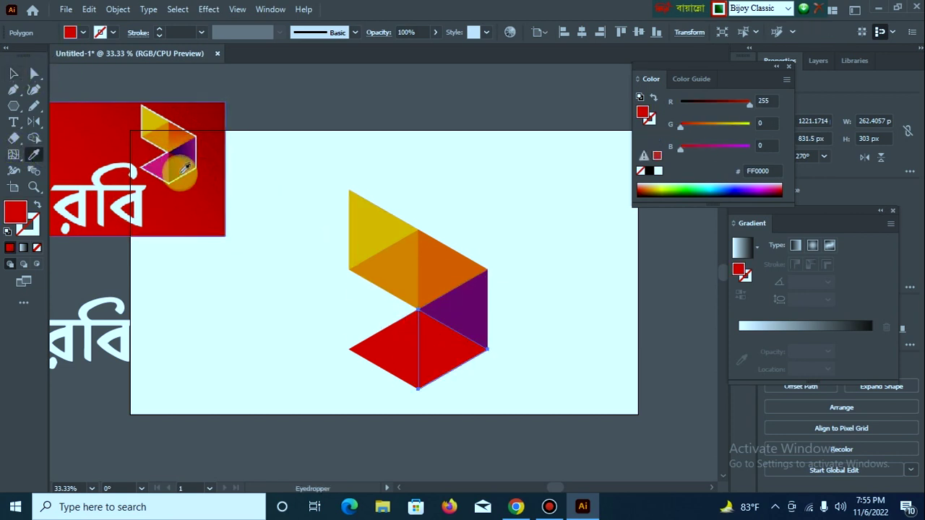
{"action": "left_click", "coordinate": [175, 164]}
{"action": "left_click", "coordinate": [13, 74]}
- Fill the hexagon's lower-left triangle with the magenta sampled from the matching facet of the reference logo
{"action": "left_click", "coordinate": [379, 355]}
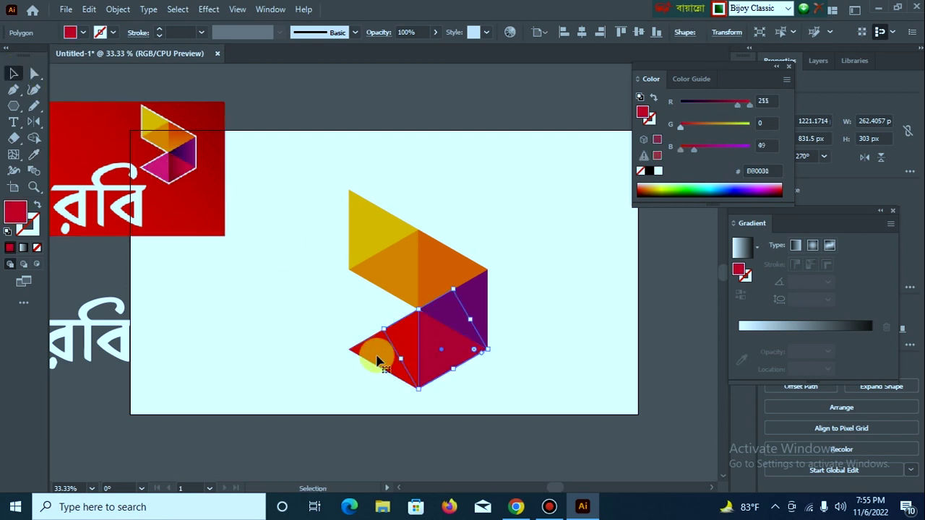
{"action": "left_click", "coordinate": [33, 154]}
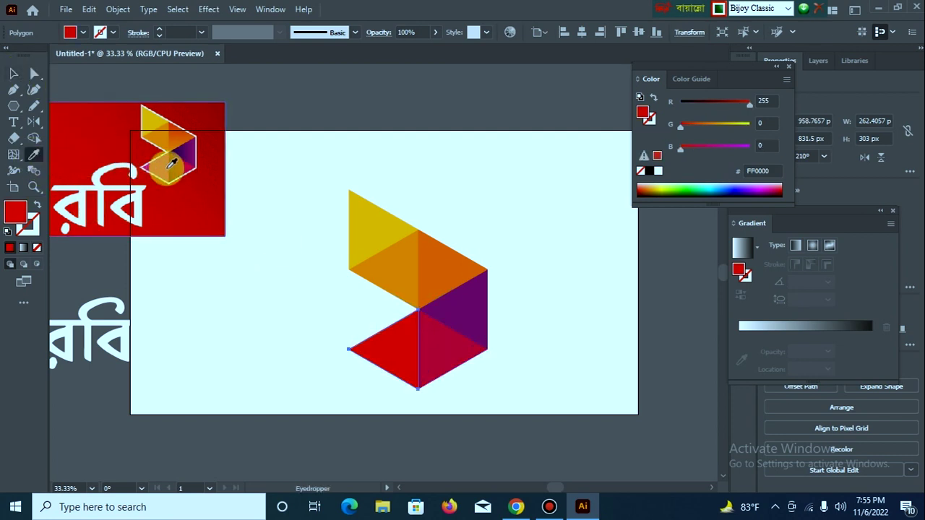
{"action": "left_click", "coordinate": [172, 165]}
{"action": "left_click", "coordinate": [14, 75]}
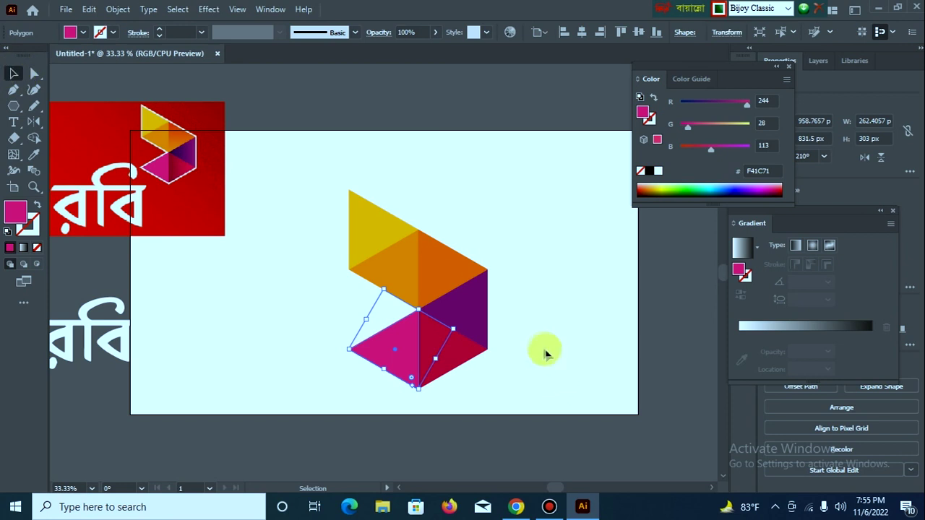
{"action": "left_click", "coordinate": [544, 353]}
{"action": "left_click_drag", "start_coordinate": [329, 222], "coordinate": [548, 376]}
{"action": "left_click", "coordinate": [569, 337]}
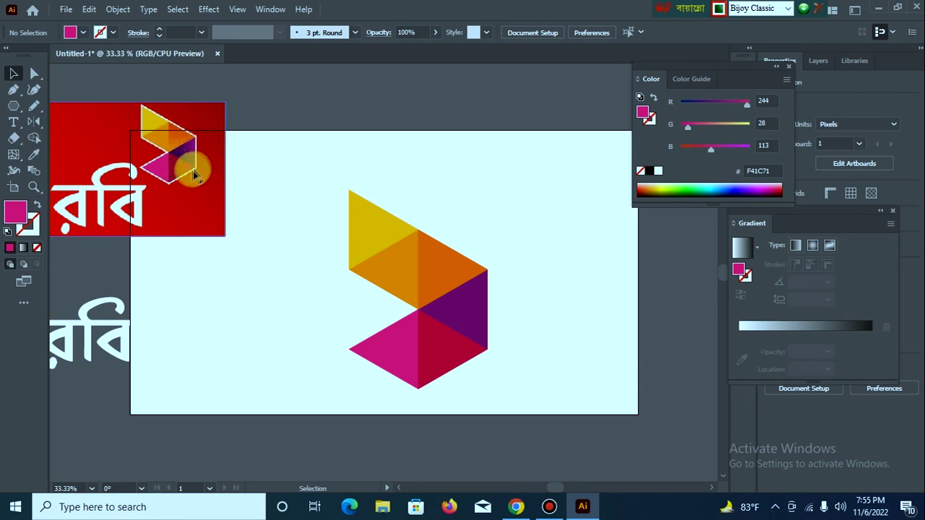
- Give the hexagon's upper-right triangle a linear gradient and set its start stop to the red-orange sampled from the reference logo
{"action": "left_click", "coordinate": [446, 265]}
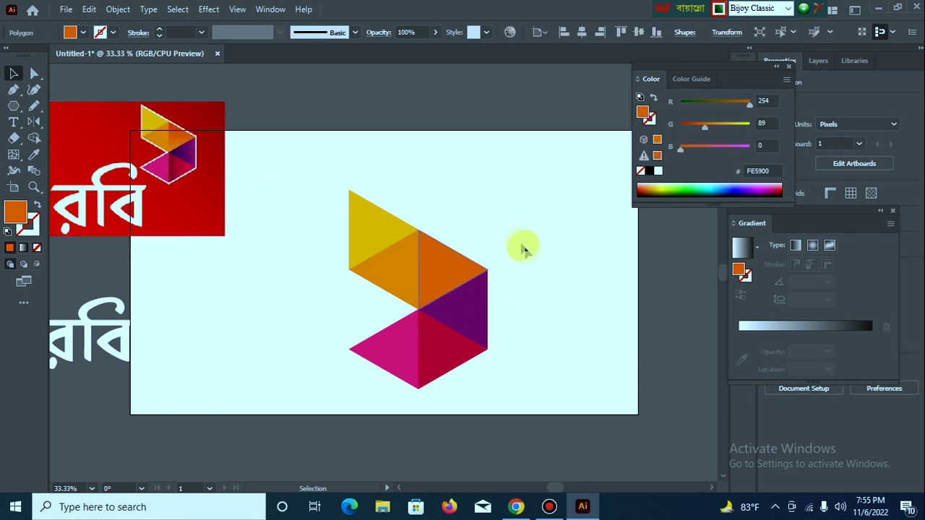
{"action": "left_click", "coordinate": [535, 248]}
{"action": "left_click", "coordinate": [448, 264]}
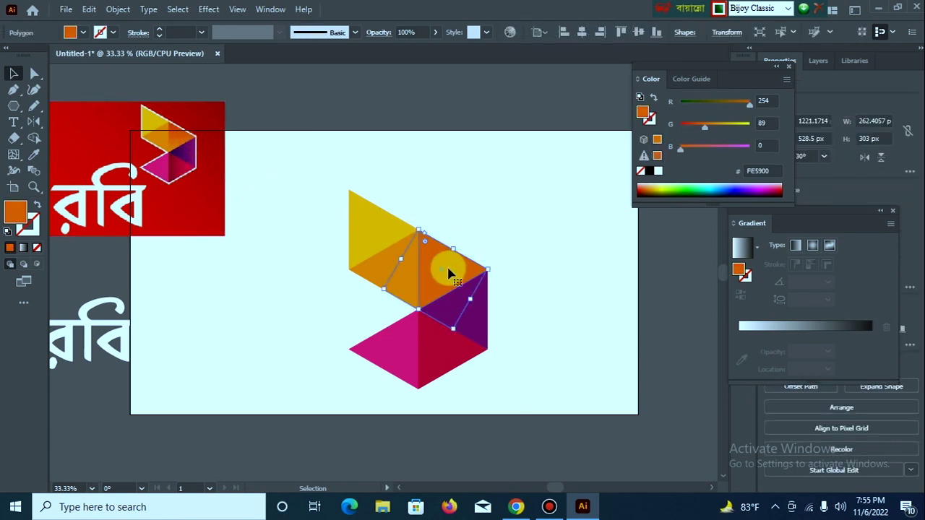
{"action": "left_click", "coordinate": [23, 248]}
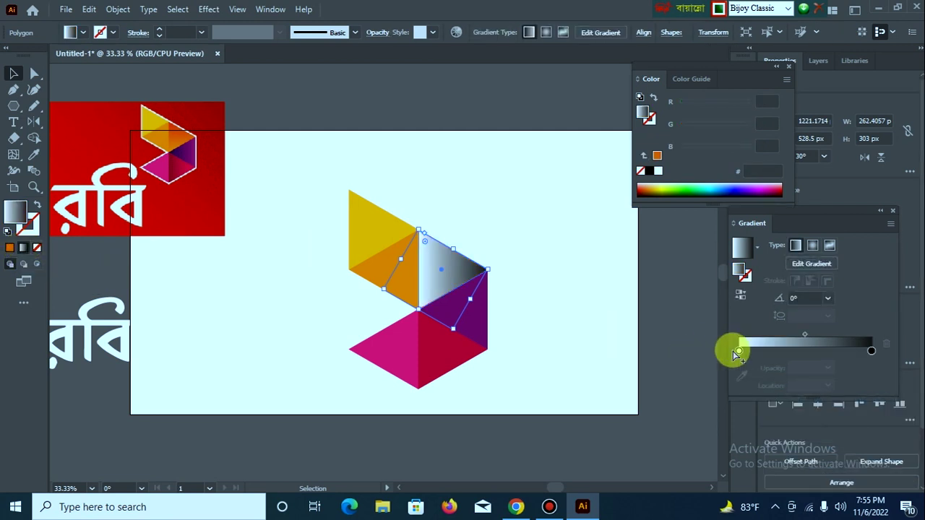
{"action": "left_click", "coordinate": [738, 350]}
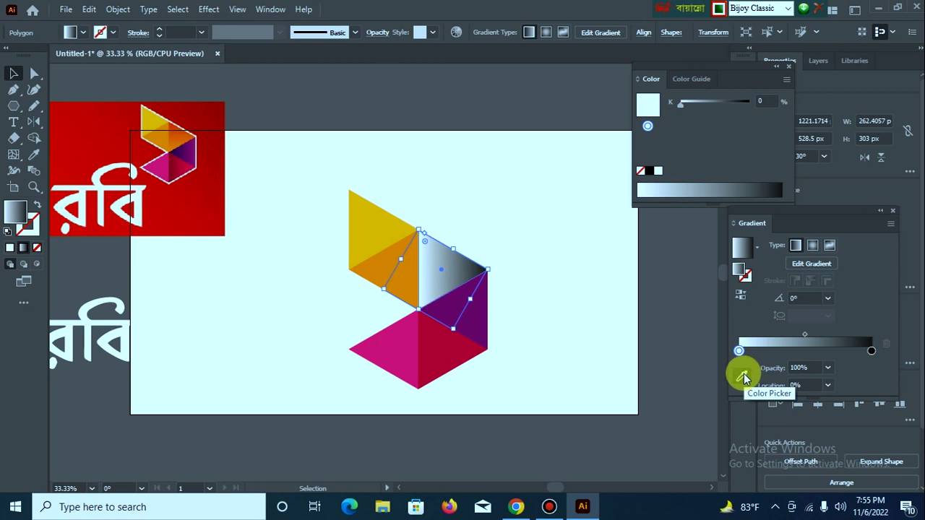
{"action": "left_click", "coordinate": [744, 378]}
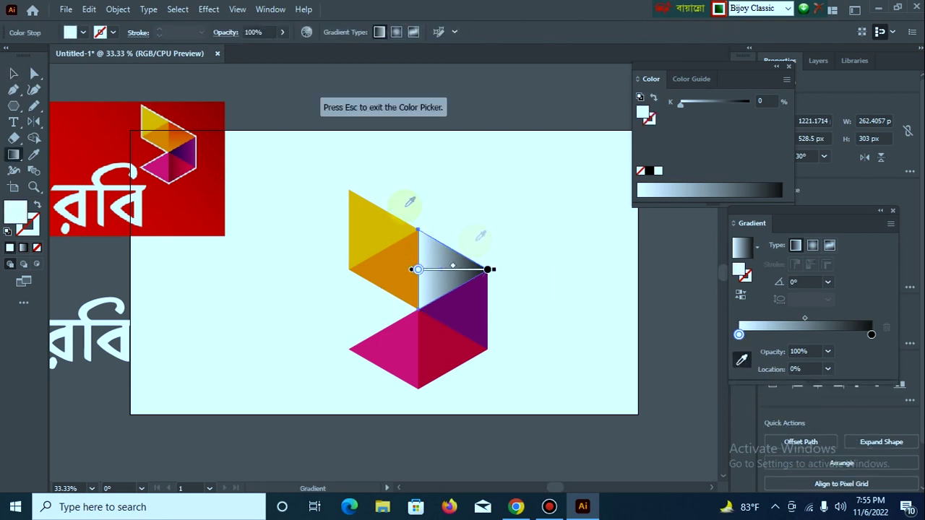
{"action": "left_click", "coordinate": [178, 121]}
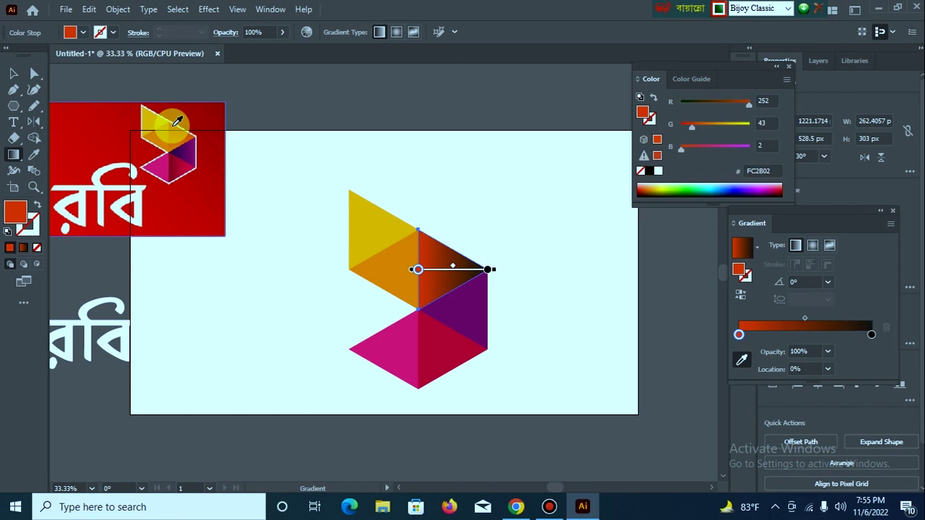
{"action": "left_click", "coordinate": [742, 359]}
- Set the end stop of the upper-right triangle's gradient to the orange sampled from the reference logo
{"action": "left_click", "coordinate": [871, 335]}
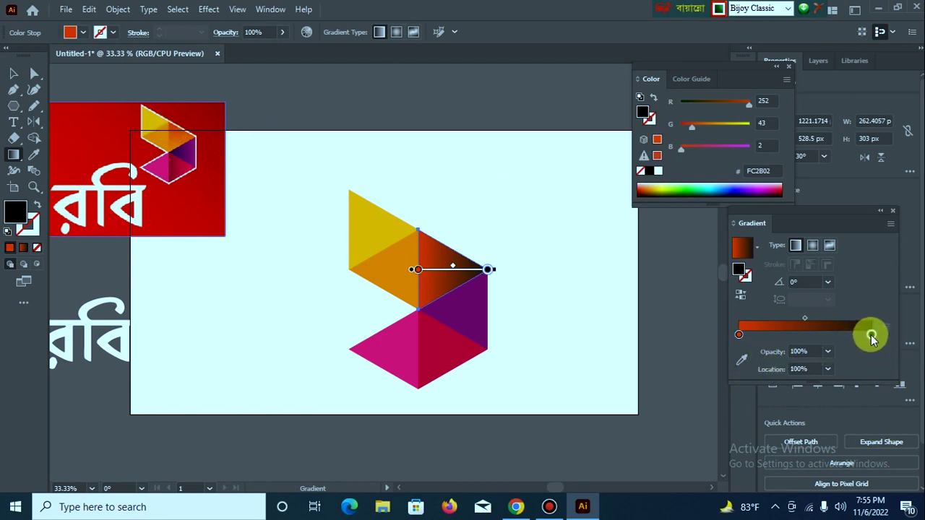
{"action": "left_click", "coordinate": [742, 361]}
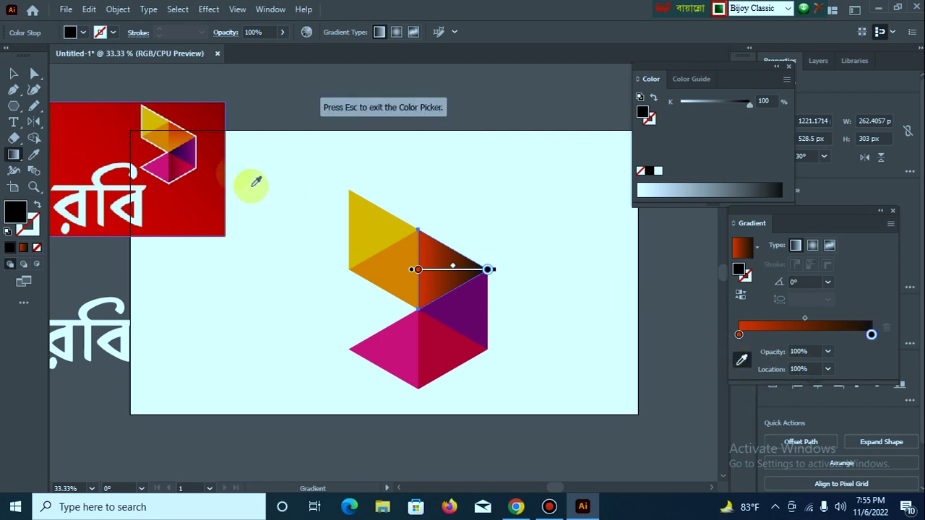
{"action": "left_click", "coordinate": [185, 136]}
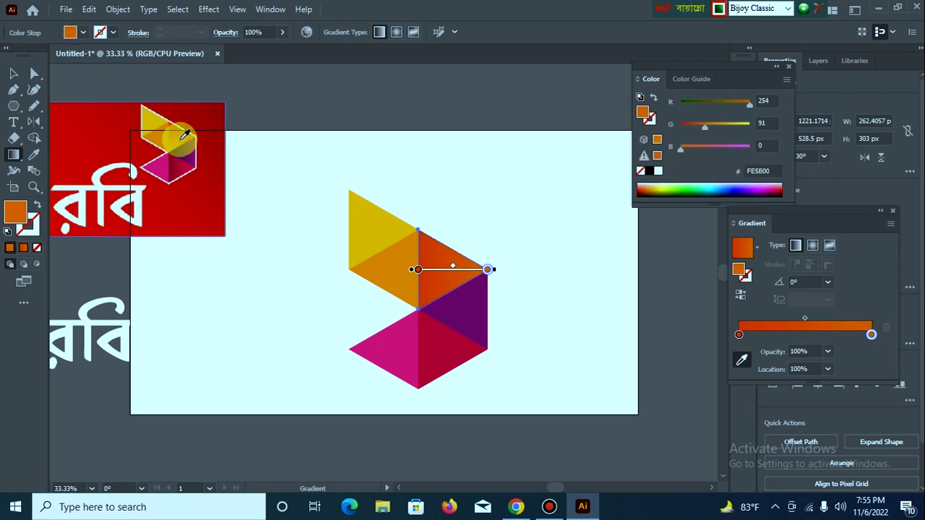
{"action": "left_click", "coordinate": [742, 361]}
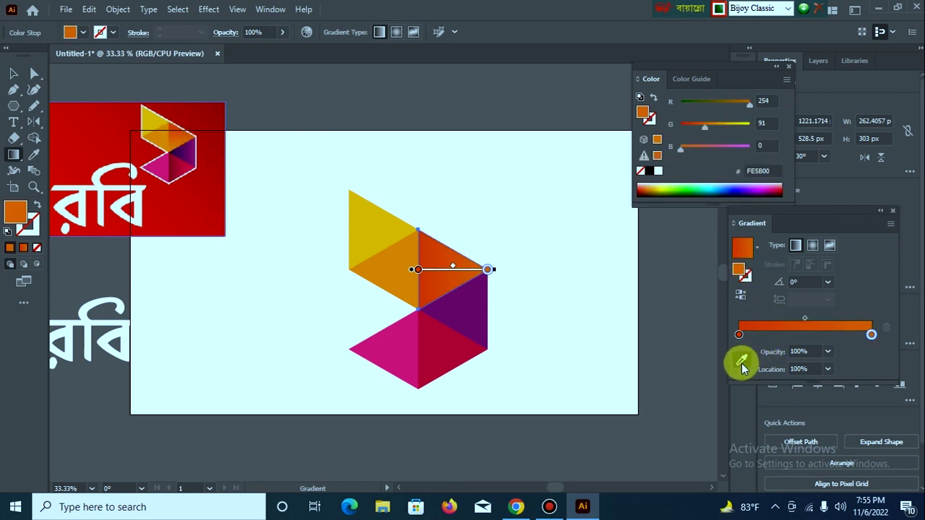
- Redraw the upper-right triangle's gradient diagonally from its top corner towards its centre, at about -60°
{"action": "left_click_drag", "start_coordinate": [426, 238], "coordinate": [442, 273]}
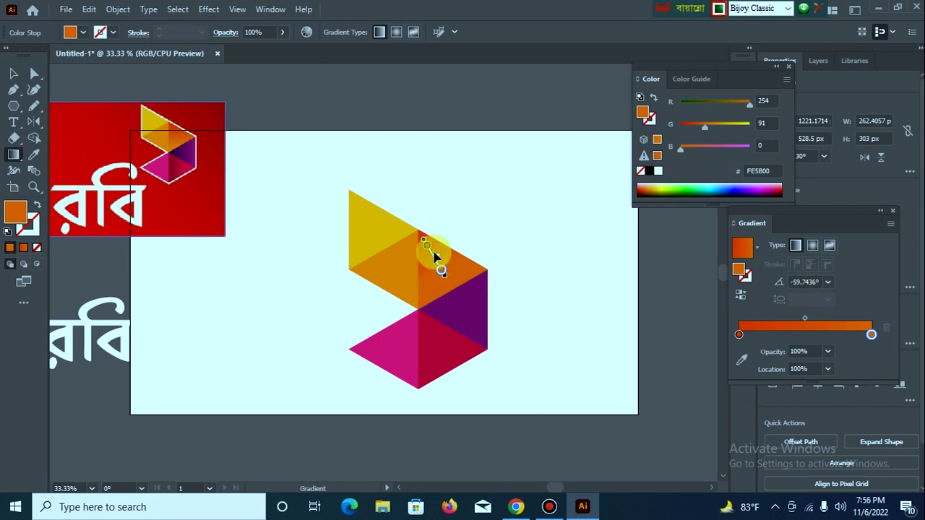
{"action": "left_click", "coordinate": [11, 77]}
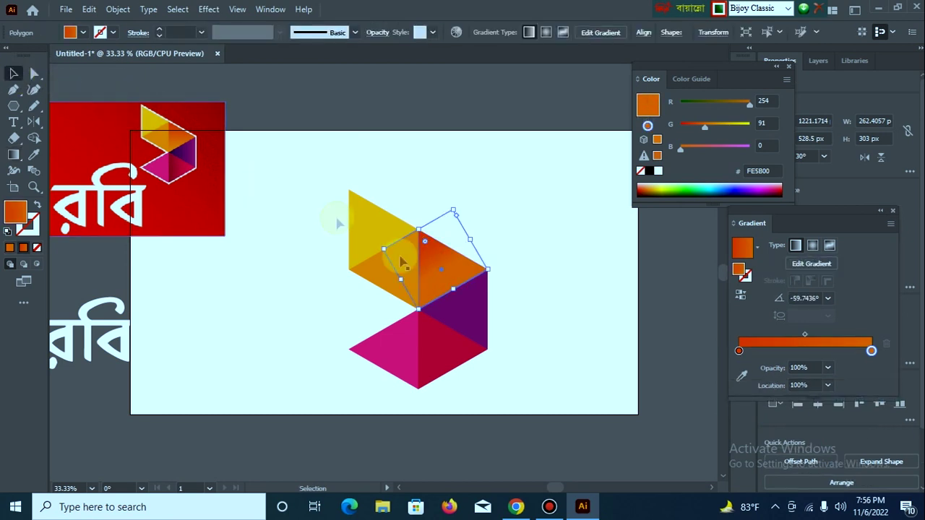
{"action": "left_click", "coordinate": [561, 340]}
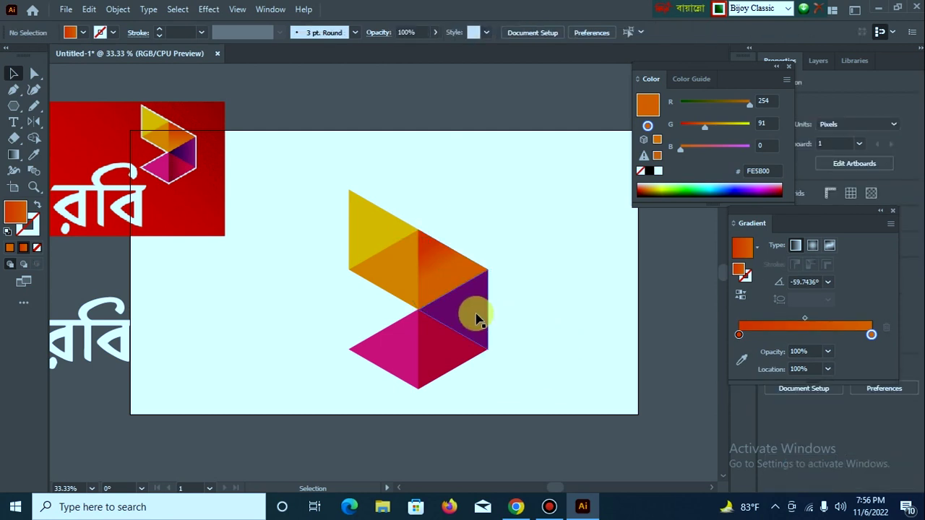
- Apply a linear gradient to the purple right-hand triangle and set its start stop to the darkest purple sampled from the reference logo
{"action": "left_click", "coordinate": [477, 319]}
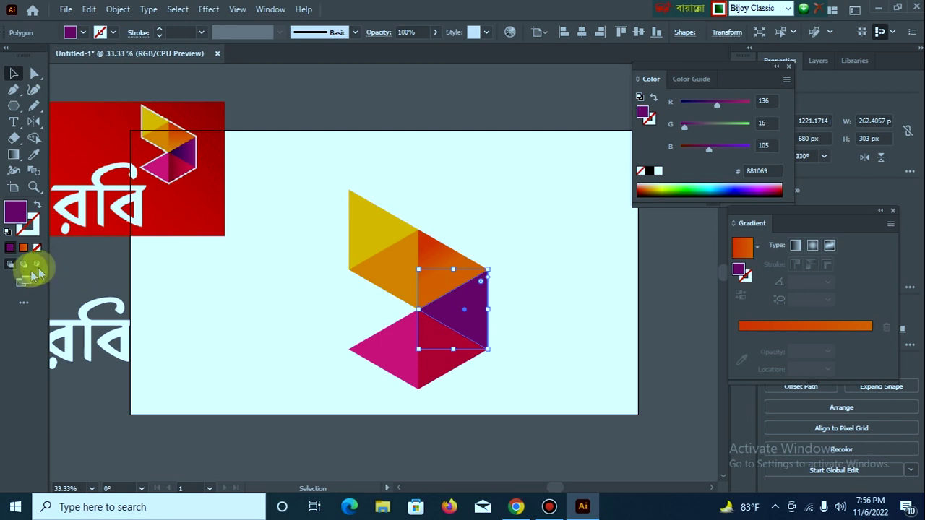
{"action": "left_click", "coordinate": [23, 248]}
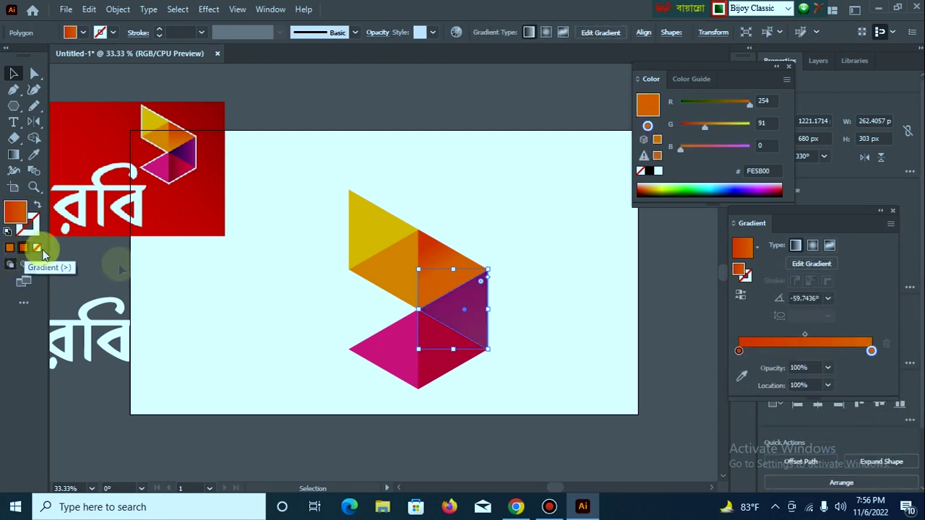
{"action": "left_click", "coordinate": [738, 352]}
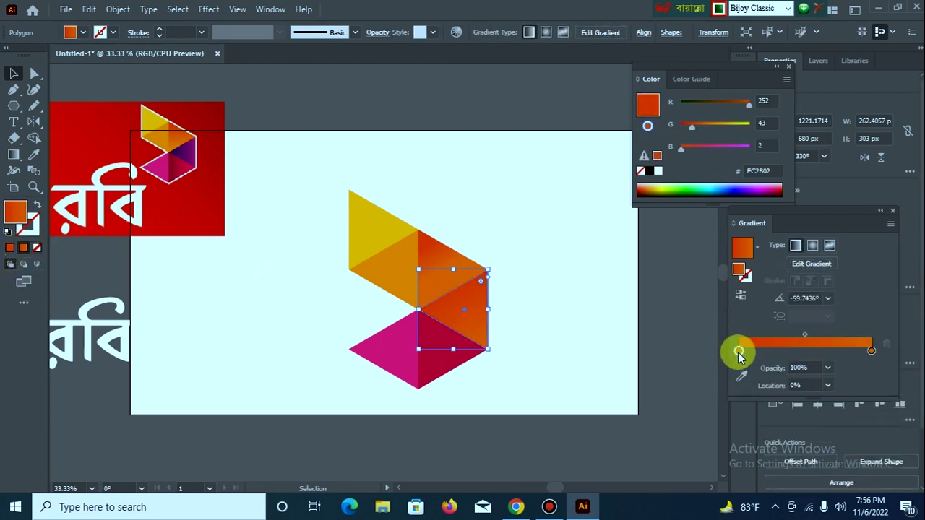
{"action": "left_click", "coordinate": [741, 378]}
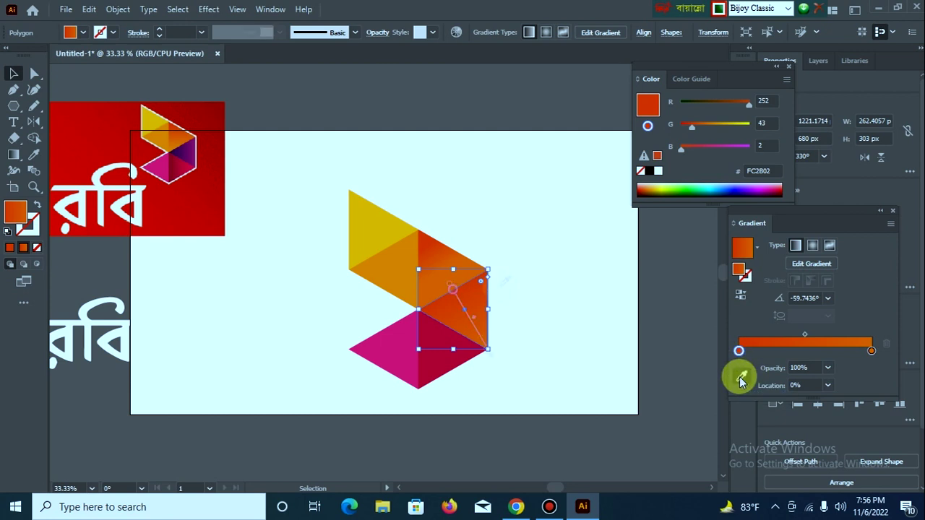
{"action": "left_click", "coordinate": [181, 151]}
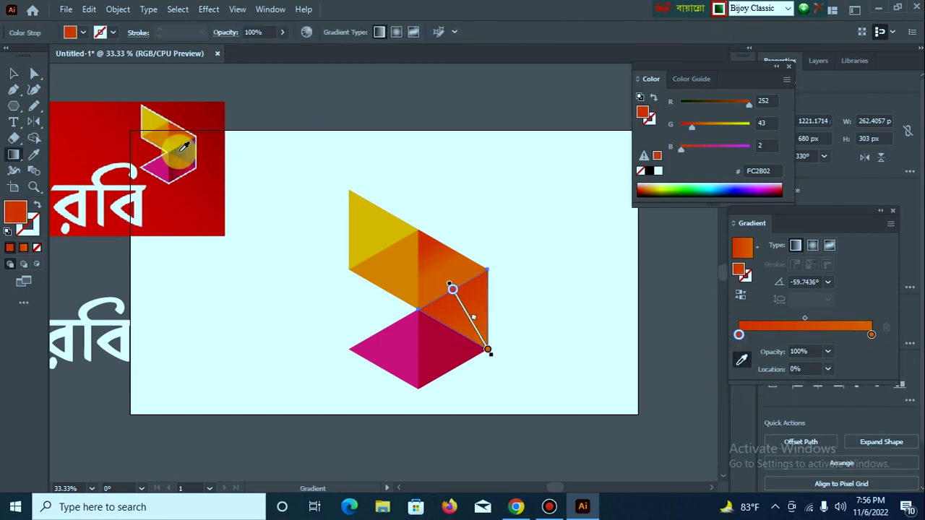
- Set the end stop of the right-hand triangle's gradient to the lighter purple sampled from the reference logo and shift the gradient diagonally downwards
{"action": "left_click", "coordinate": [872, 337]}
{"action": "left_click", "coordinate": [741, 361]}
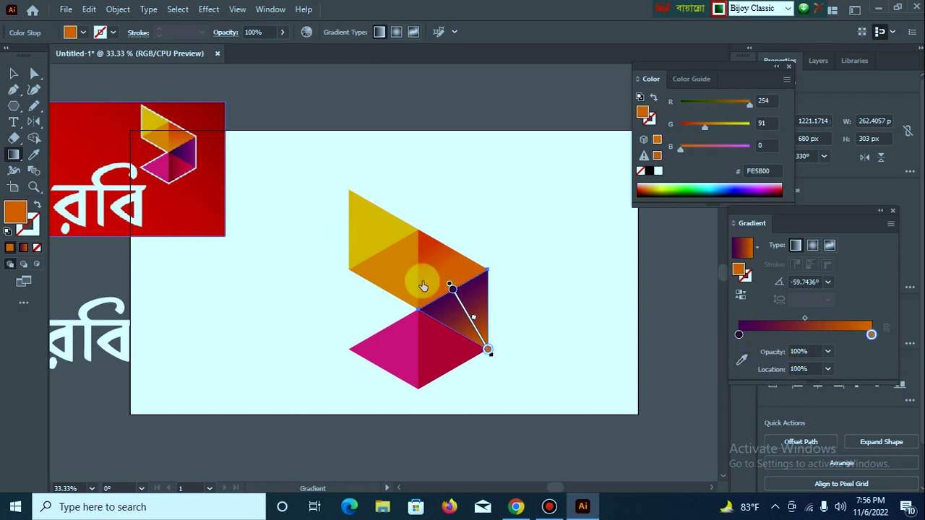
{"action": "left_click", "coordinate": [741, 361]}
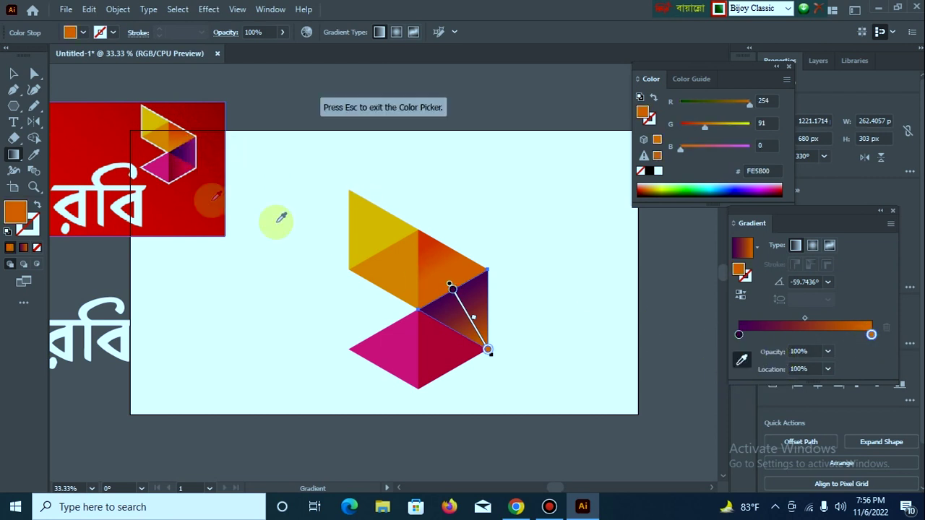
{"action": "left_click", "coordinate": [194, 152]}
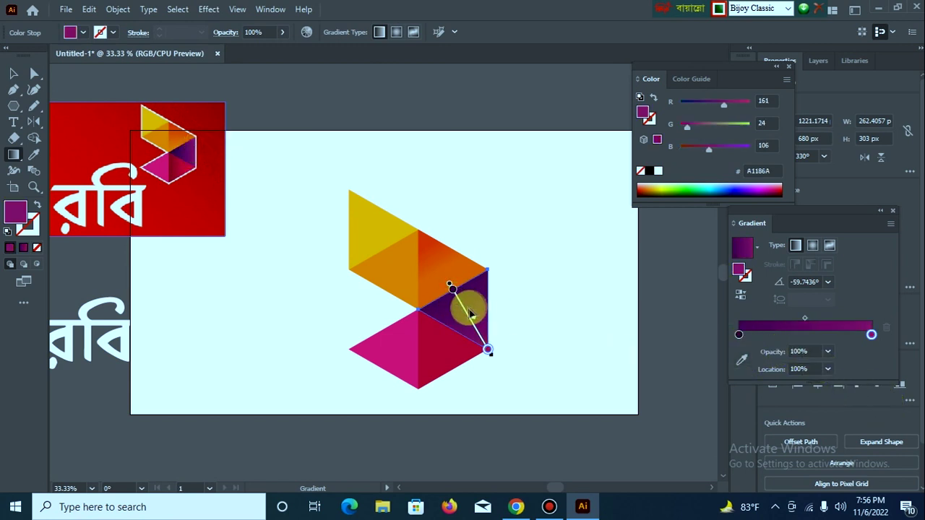
{"action": "left_click", "coordinate": [744, 361]}
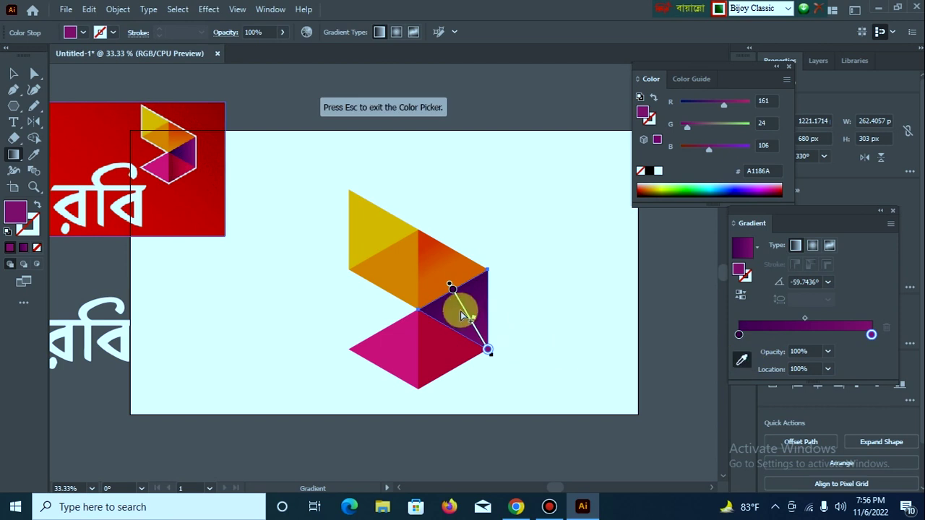
{"action": "left_click_drag", "start_coordinate": [457, 313], "coordinate": [474, 341]}
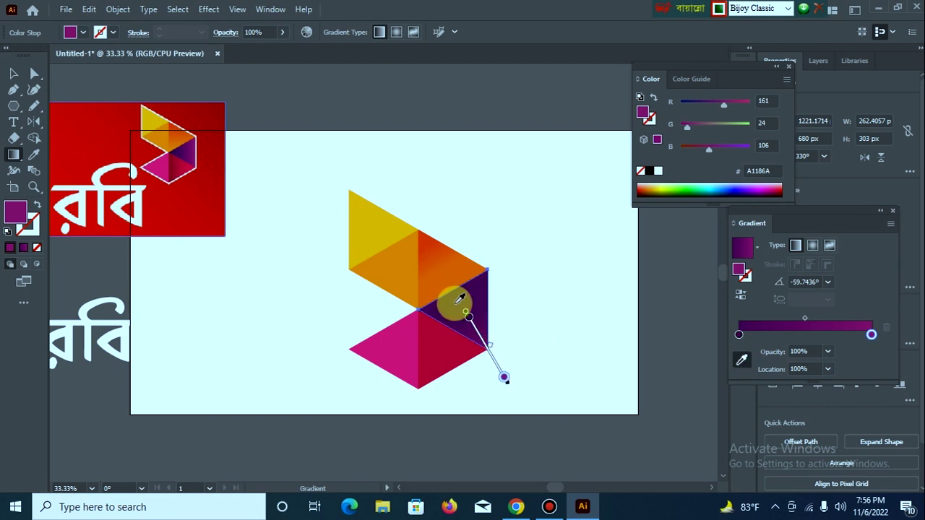
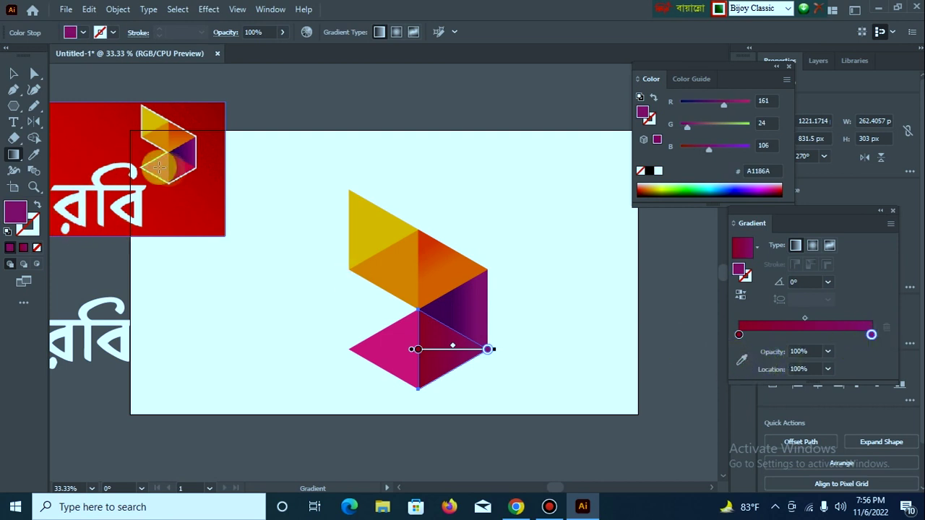
- Shift the lower-right triangle's gradient horizontally to the right so the dark red covers most of the facet
{"action": "left_click", "coordinate": [742, 359]}
{"action": "mouse_move", "coordinate": [439, 351]}
{"action": "left_mouse_down"}
{"action": "mouse_move", "coordinate": [465, 356]}
{"action": "mouse_move", "coordinate": [456, 347]}
{"action": "left_mouse_up"}
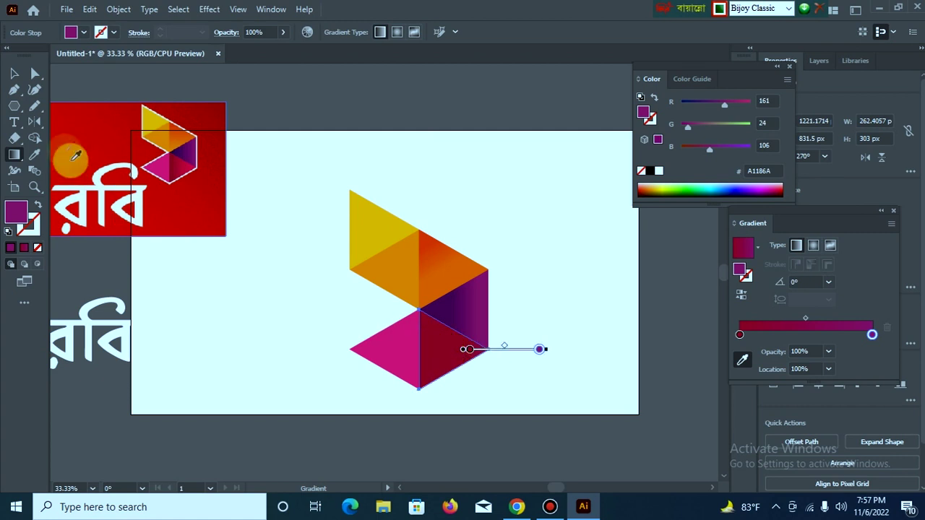
{"action": "left_click", "coordinate": [14, 74]}
{"action": "left_click", "coordinate": [536, 374]}
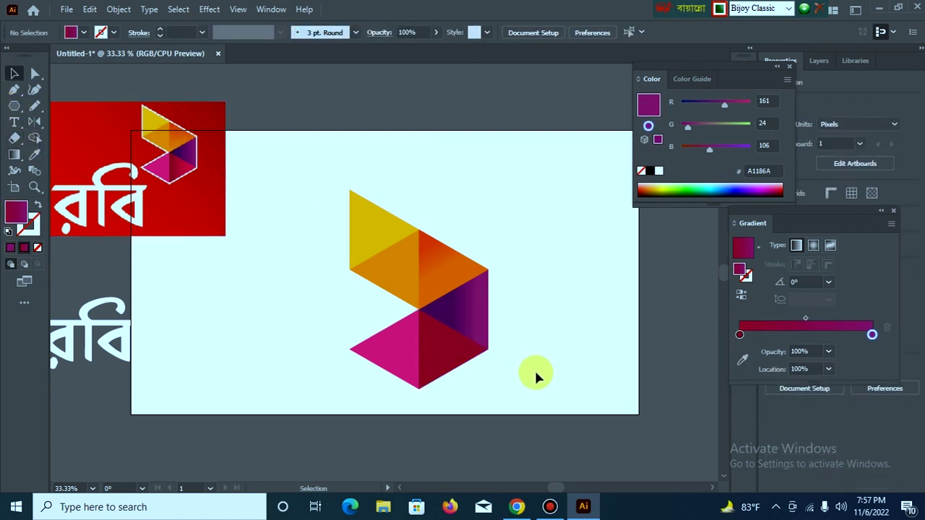
{"action": "left_click_drag", "start_coordinate": [312, 193], "coordinate": [517, 394]}
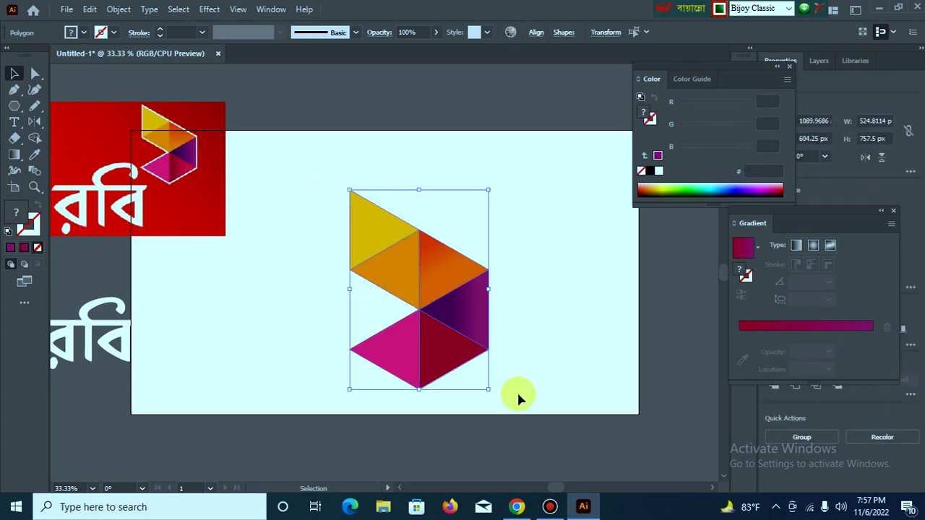
{"action": "left_click", "coordinate": [543, 342]}
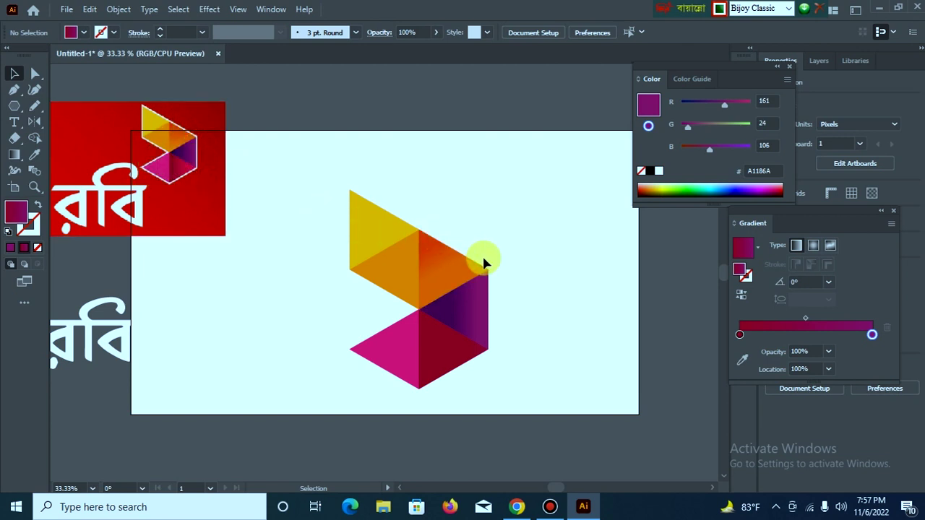
- Trace the symbol's outer contour corner to corner with the Pen tool as one closed path without fill
{"action": "left_click", "coordinate": [15, 90]}
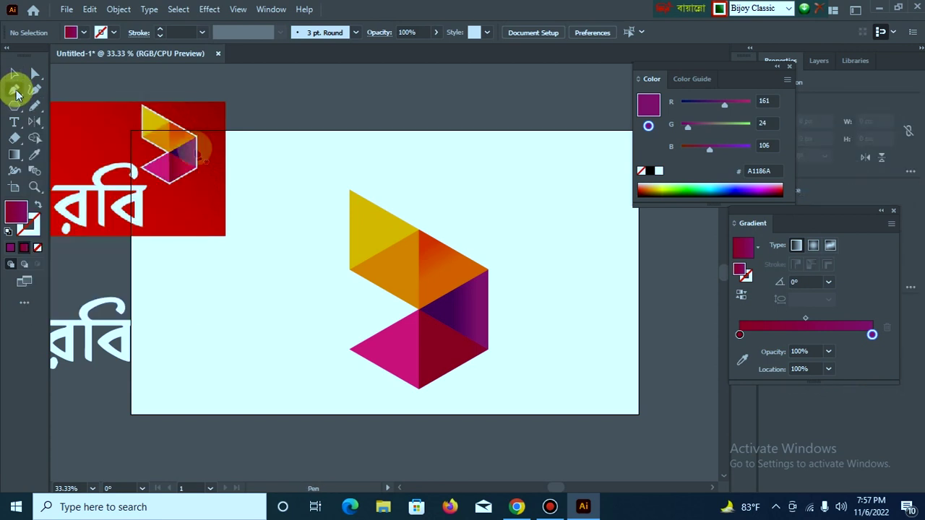
{"action": "left_click", "coordinate": [349, 191]}
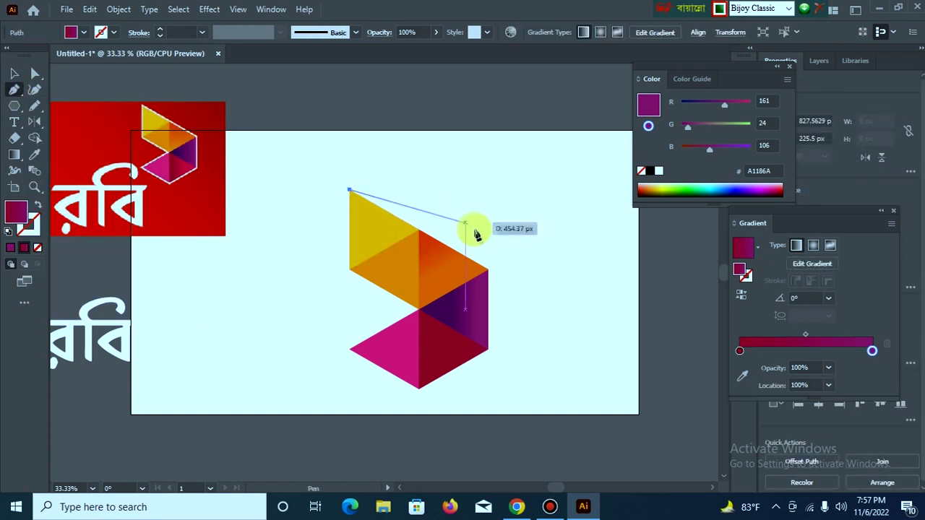
{"action": "left_click", "coordinate": [488, 270]}
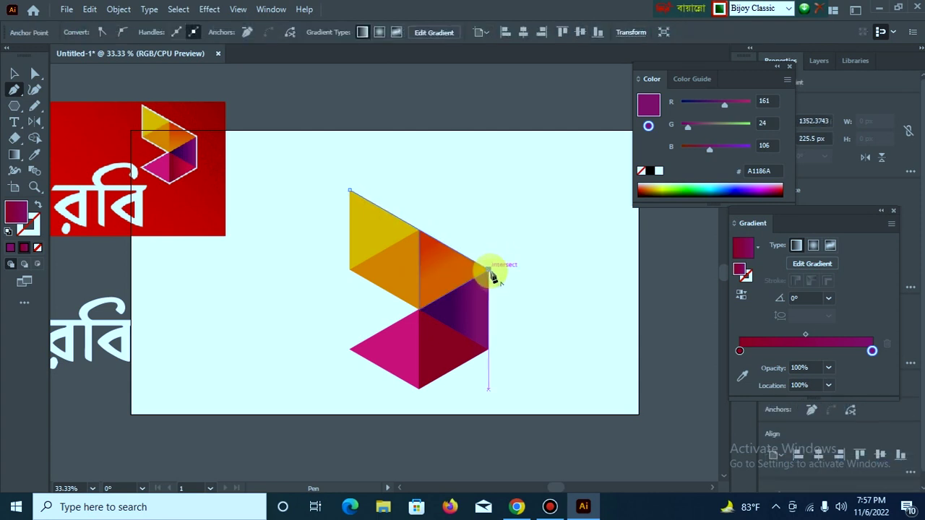
{"action": "left_click", "coordinate": [488, 351]}
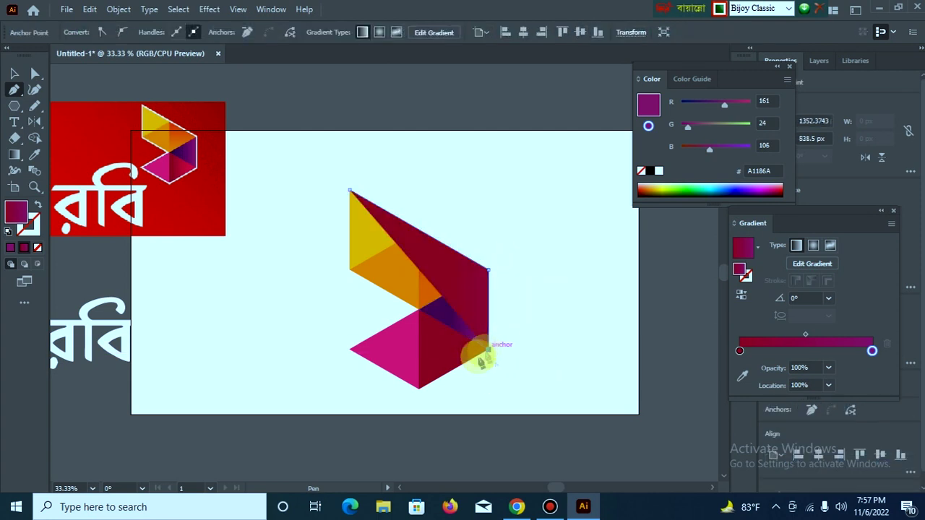
{"action": "left_click", "coordinate": [419, 389]}
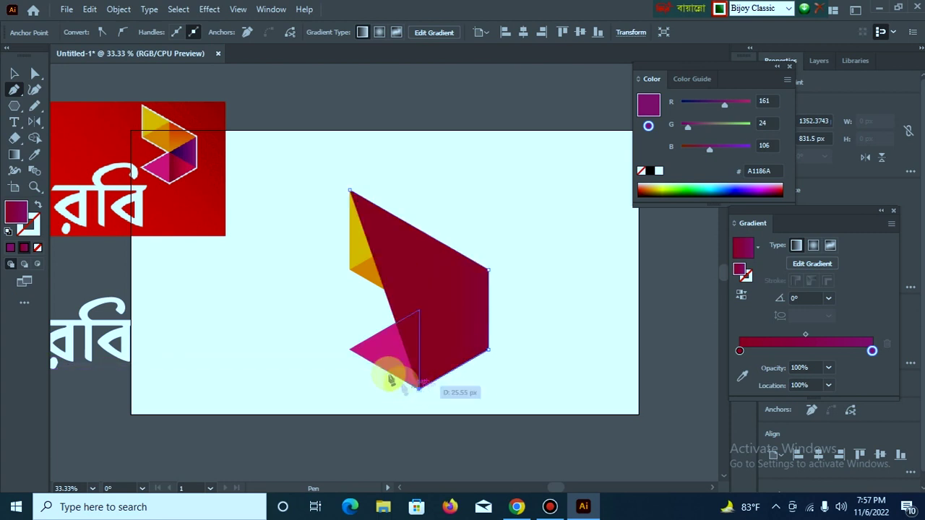
{"action": "left_click", "coordinate": [349, 350]}
{"action": "key", "text": "slash"}
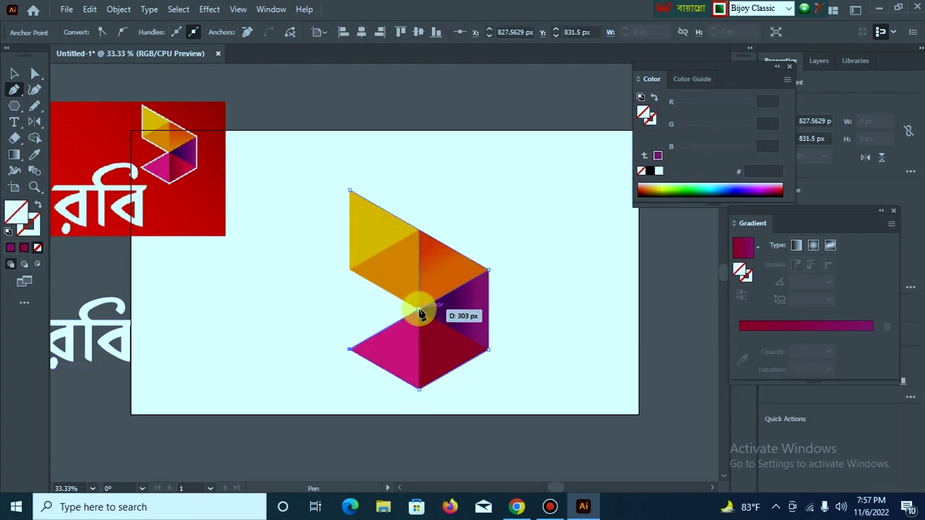
{"action": "left_click", "coordinate": [420, 312]}
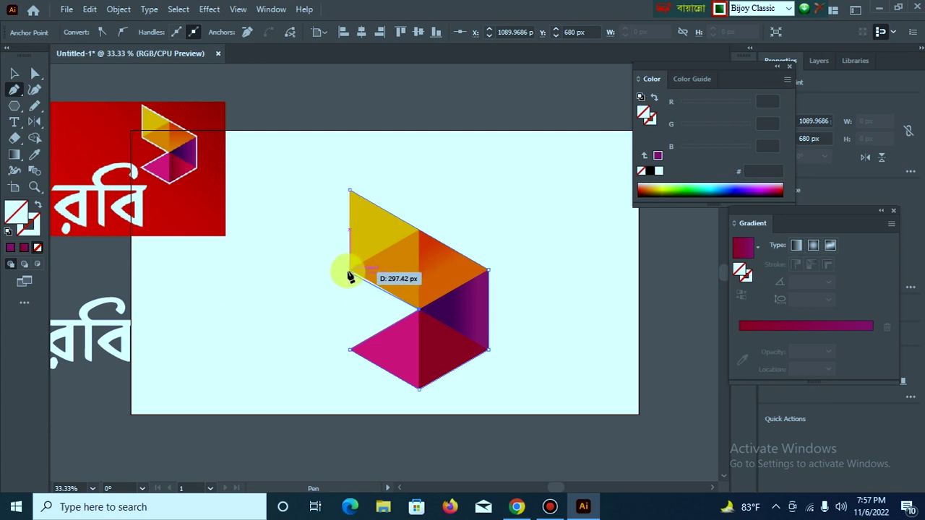
{"action": "left_click", "coordinate": [350, 271]}
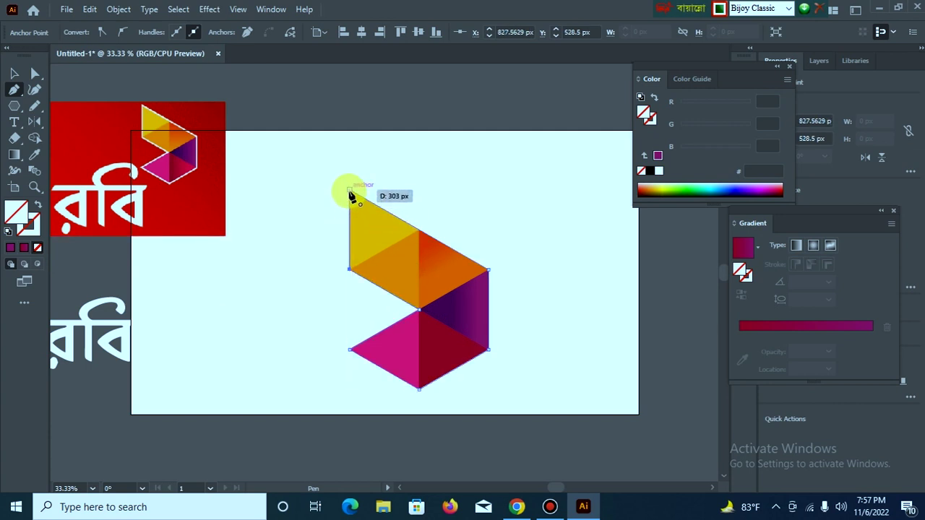
{"action": "left_click", "coordinate": [350, 191]}
{"action": "left_click", "coordinate": [14, 73]}
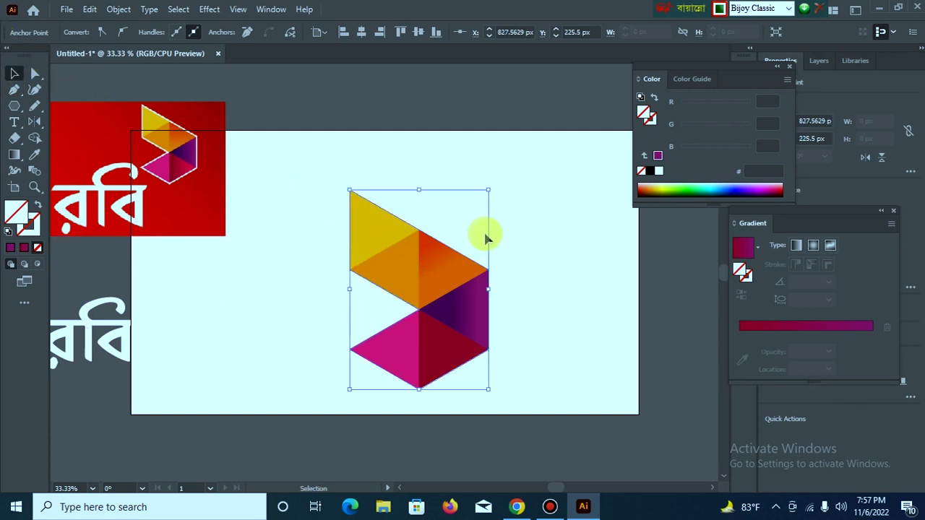
{"action": "left_click", "coordinate": [460, 237]}
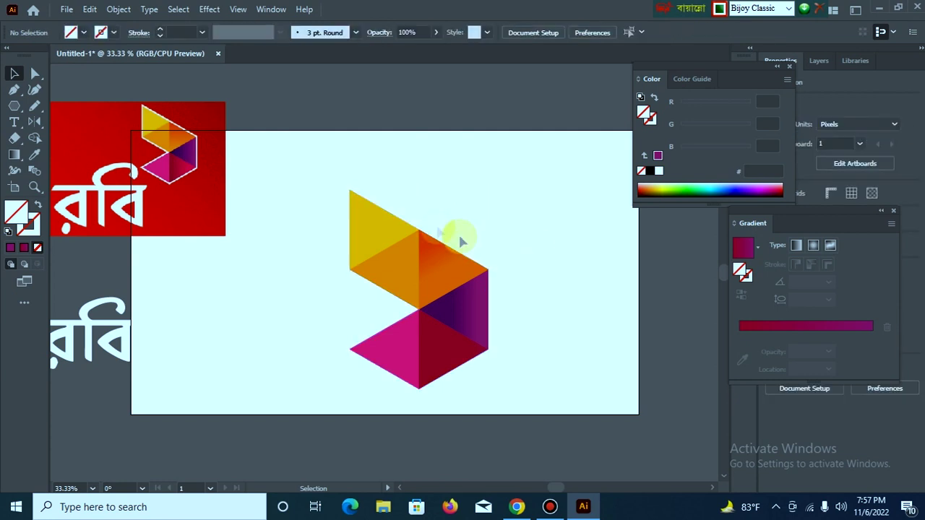
- Give the symbol's outline path a 7 pt white stroke
{"action": "left_click", "coordinate": [360, 192]}
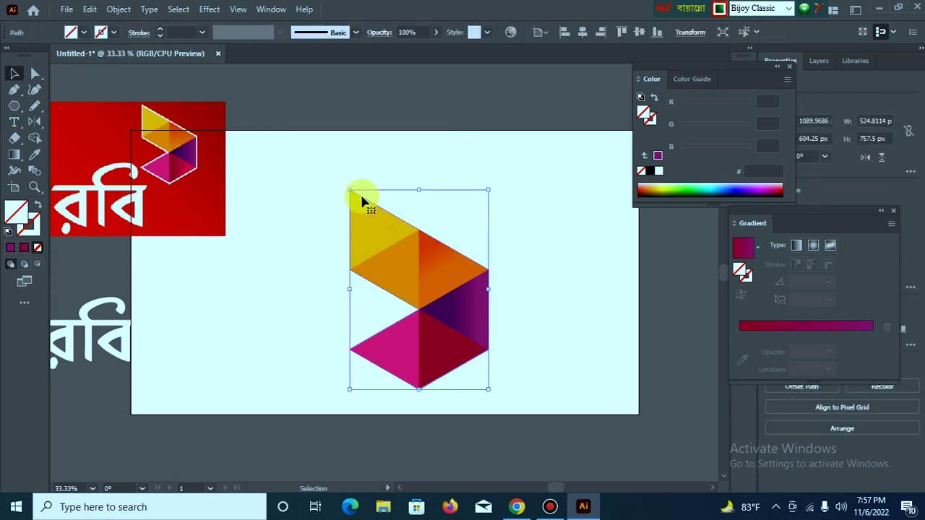
{"action": "left_click", "coordinate": [160, 32]}
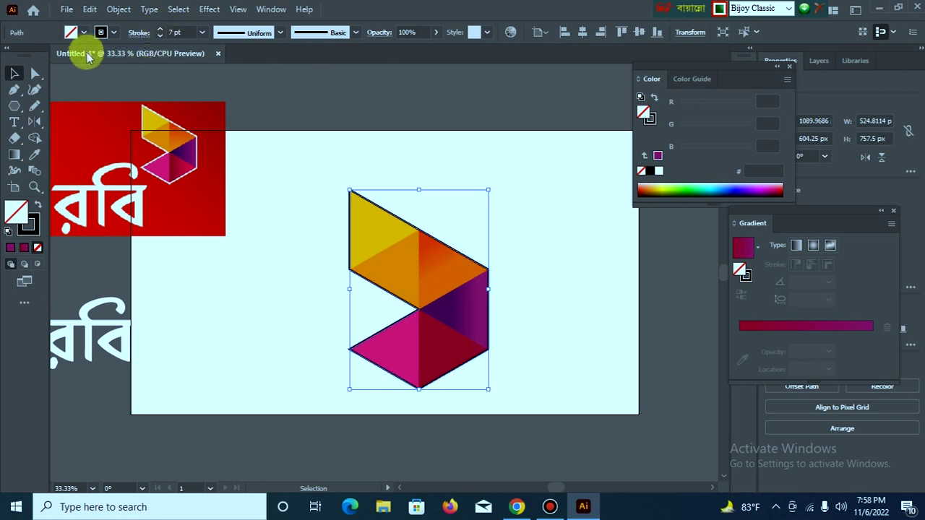
{"action": "left_click", "coordinate": [114, 32]}
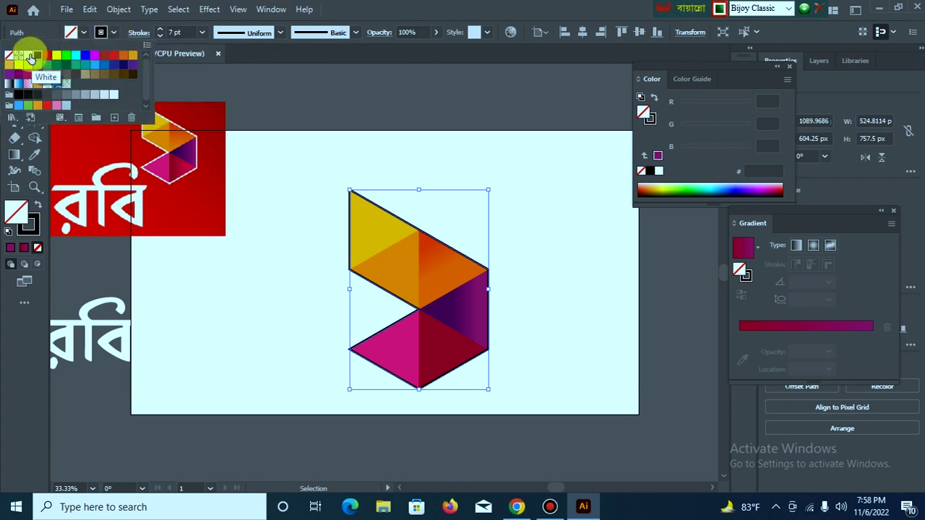
{"action": "left_click", "coordinate": [28, 55]}
{"action": "left_click", "coordinate": [337, 157]}
{"action": "left_click", "coordinate": [513, 259]}
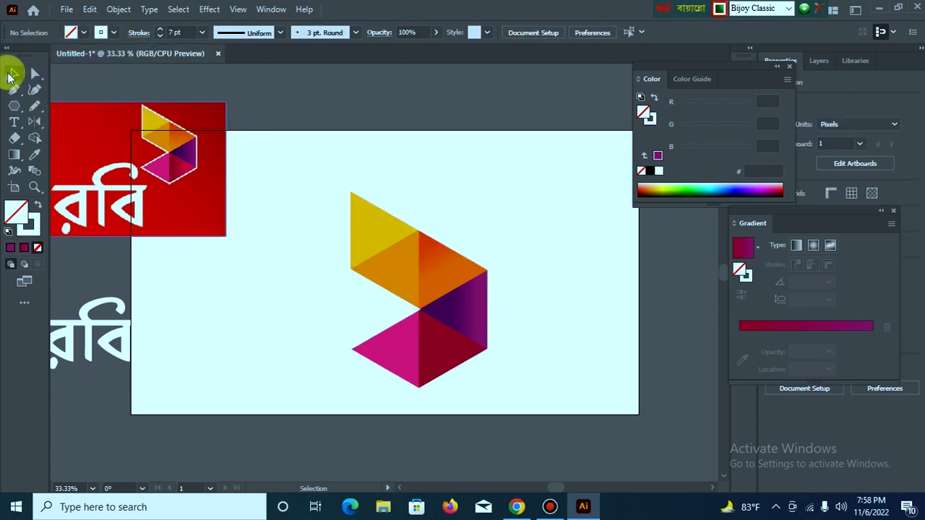
- Draw a rectangle of about 1466 × 1080 px around the symbol on the artboard and fill it with red FF0000
{"action": "left_click_drag", "start_coordinate": [15, 103], "coordinate": [69, 99]}
{"action": "left_click_drag", "start_coordinate": [255, 131], "coordinate": [644, 417]}
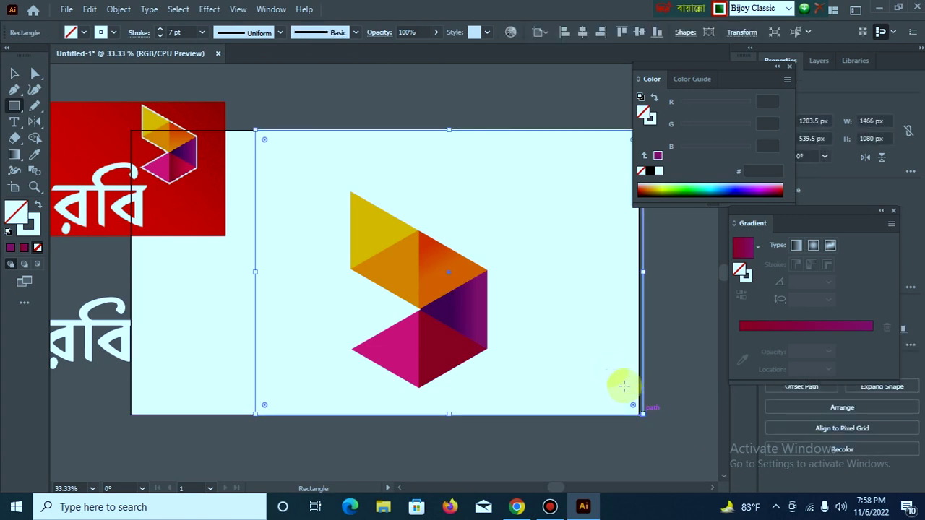
{"action": "left_click", "coordinate": [69, 33]}
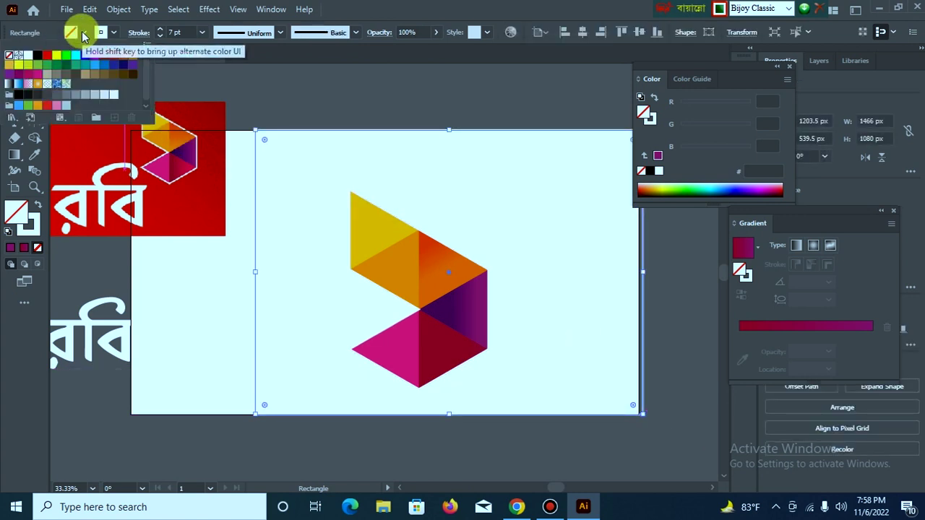
{"action": "left_click", "coordinate": [47, 57]}
- Send the red rectangle to the back behind the symbol and lock it
{"action": "right_click", "coordinate": [336, 179]}
{"action": "mouse_move", "coordinate": [407, 424]}
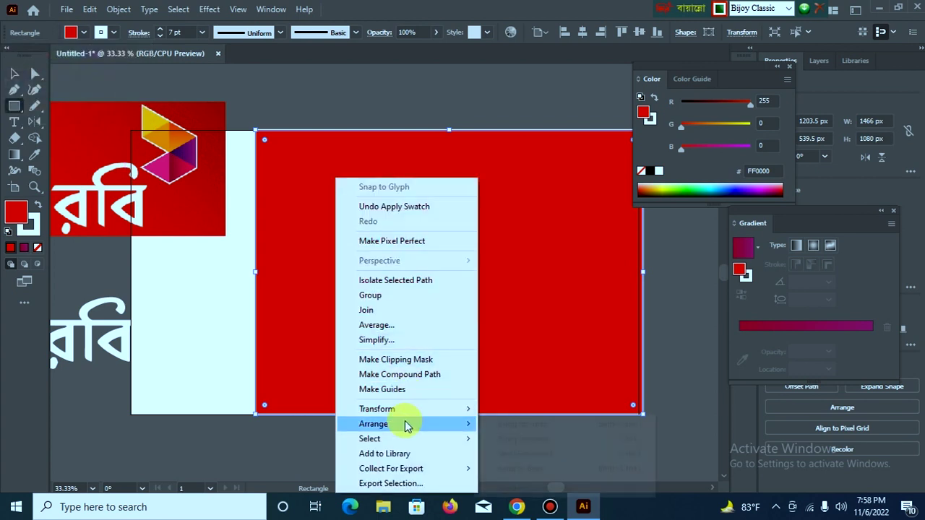
{"action": "left_click", "coordinate": [543, 474]}
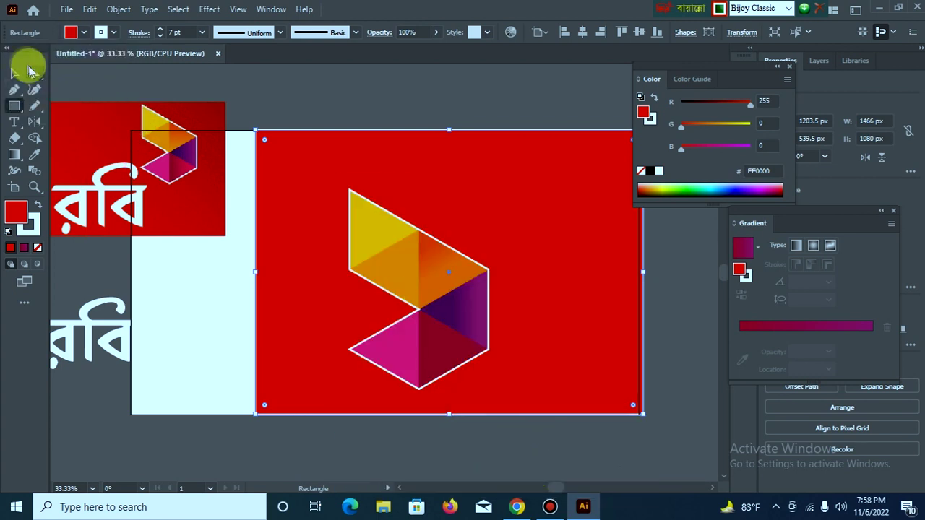
{"action": "left_click", "coordinate": [16, 74]}
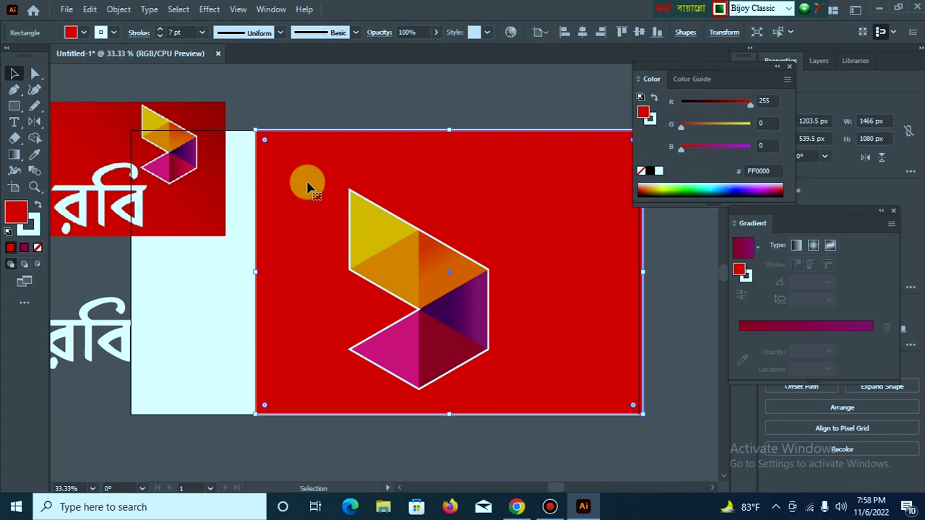
{"action": "left_click", "coordinate": [217, 295]}
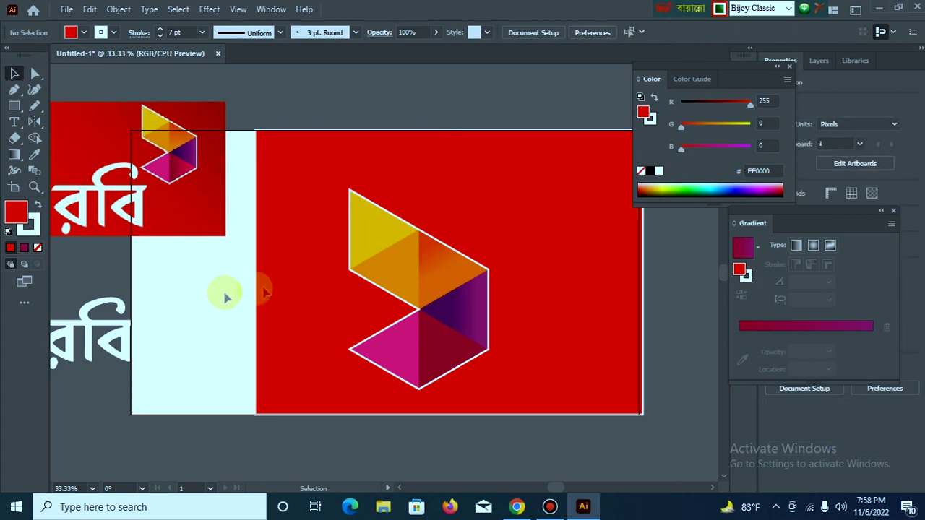
{"action": "left_click", "coordinate": [289, 280]}
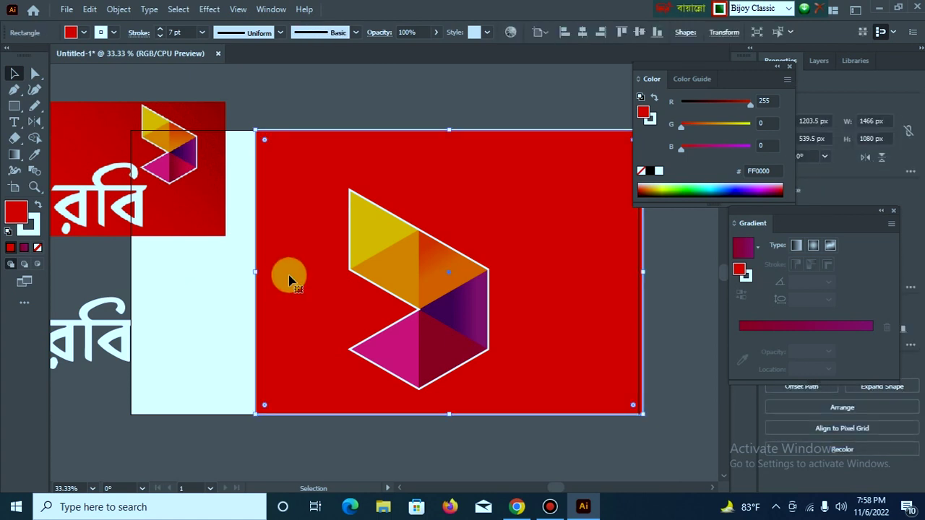
{"action": "left_click", "coordinate": [355, 139]}
- Group all the symbol's facets together with its white outline
{"action": "left_click_drag", "start_coordinate": [339, 185], "coordinate": [527, 399]}
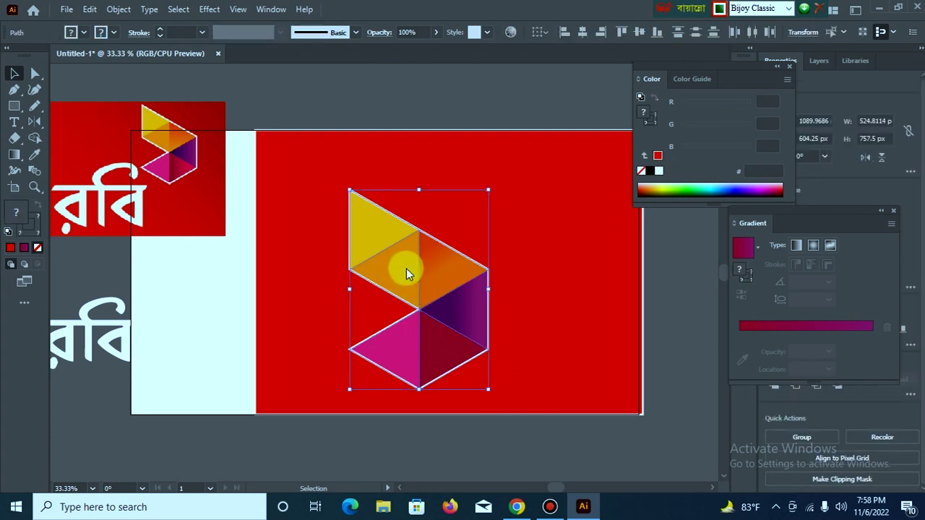
{"action": "right_click", "coordinate": [407, 273]}
{"action": "left_click", "coordinate": [466, 297]}
- Scale the grouped symbol down to roughly half its size and position it right of centre on the red rectangle
{"action": "left_click_drag", "start_coordinate": [424, 282], "coordinate": [505, 246]}
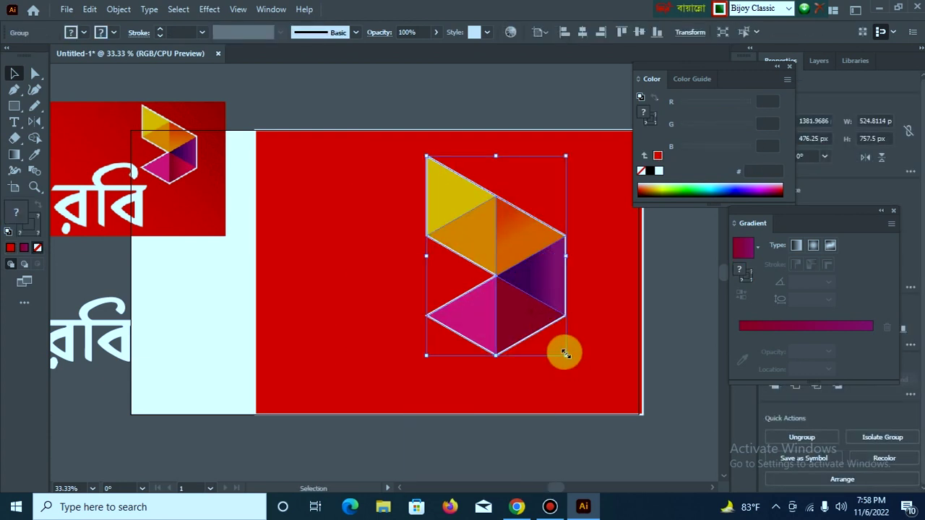
{"action": "left_click_drag", "start_coordinate": [566, 354], "coordinate": [533, 308]}
{"action": "left_click_drag", "start_coordinate": [499, 259], "coordinate": [489, 238]}
{"action": "left_click", "coordinate": [562, 250]}
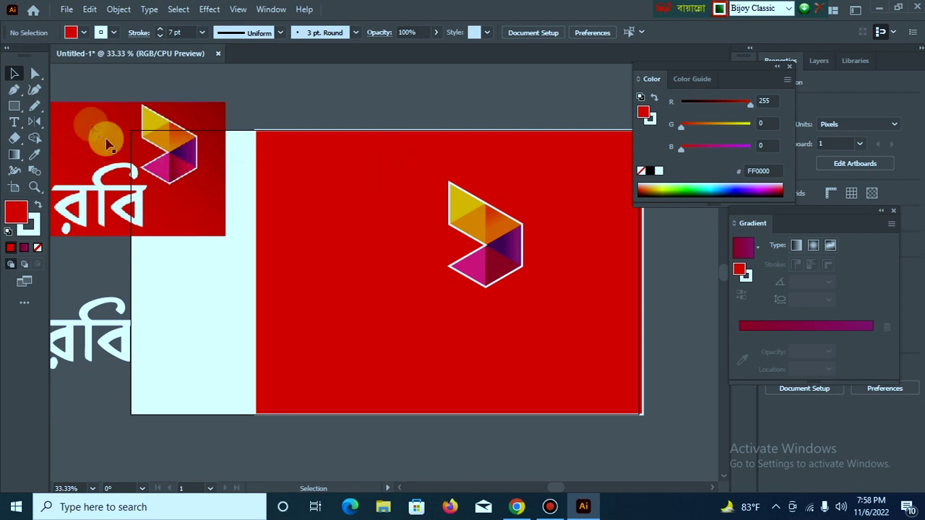
- Add a DhonooMJ text object on the red rectangle, enlarge it to about 117 pt and replace its placeholder with রবি
{"action": "left_click", "coordinate": [14, 122]}
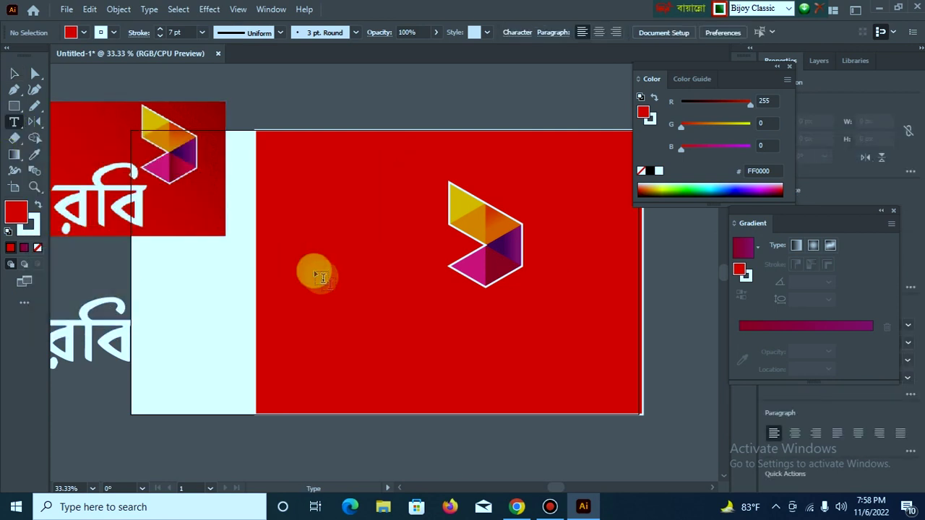
{"action": "left_click", "coordinate": [318, 300]}
{"action": "left_click", "coordinate": [14, 73]}
{"action": "left_click", "coordinate": [329, 293]}
{"action": "left_click", "coordinate": [327, 307]}
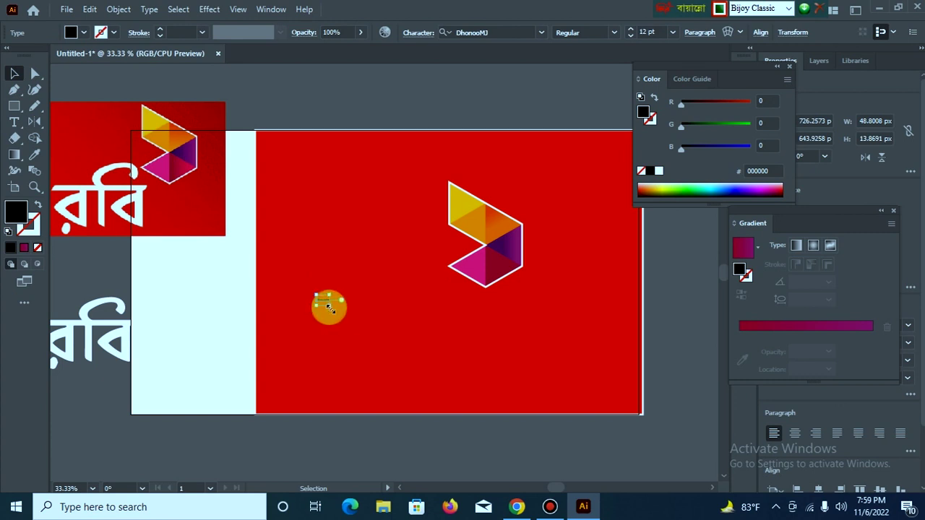
{"action": "left_click_drag", "start_coordinate": [329, 307], "coordinate": [307, 303]}
{"action": "double_click", "coordinate": [312, 306]}
{"action": "triple_click", "coordinate": [312, 306]}
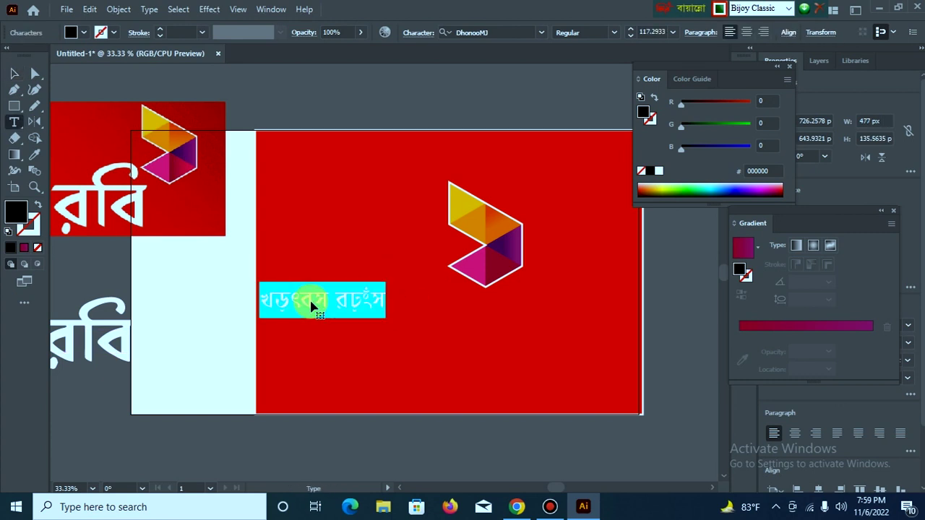
{"action": "type", "text": "রবি"}
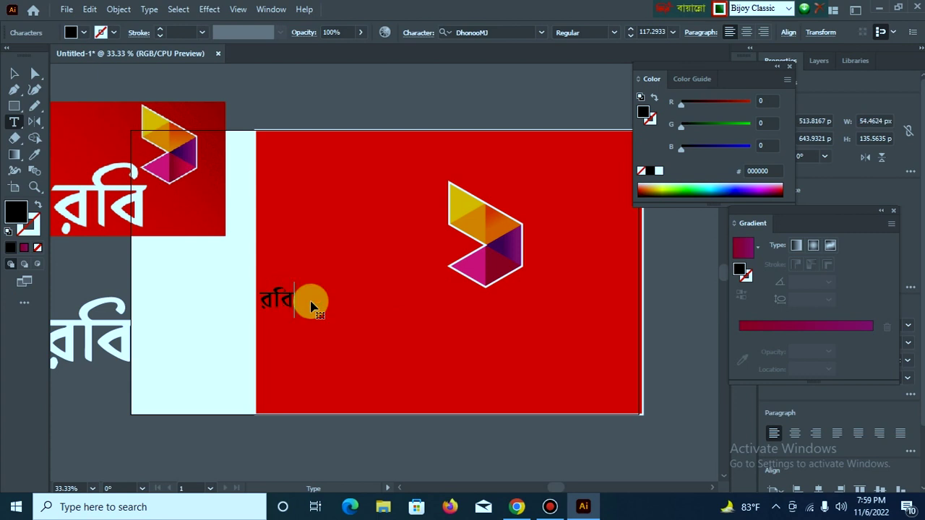
- Enlarge the রবি text to about 348 pt and place it to the lower left of the symbol
{"action": "left_click", "coordinate": [15, 74]}
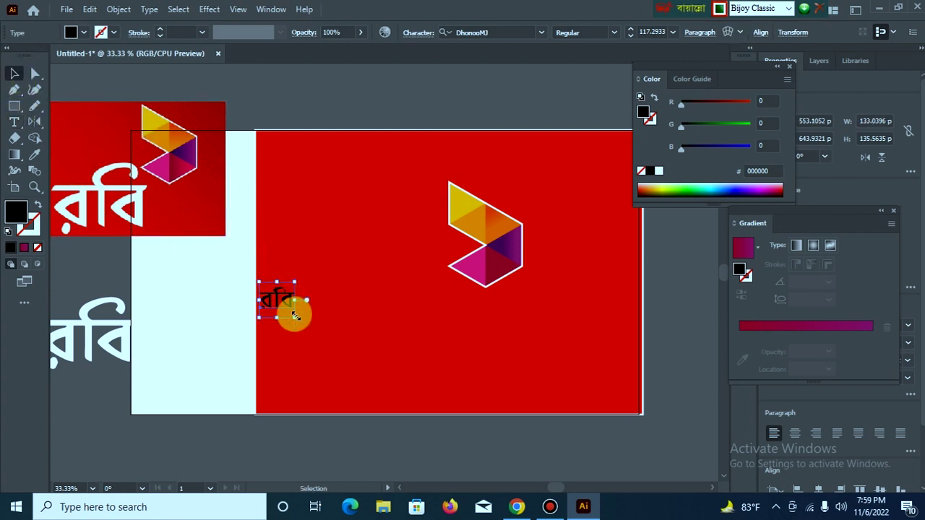
{"action": "left_click_drag", "start_coordinate": [293, 317], "coordinate": [329, 353]}
{"action": "left_click_drag", "start_coordinate": [276, 298], "coordinate": [404, 299]}
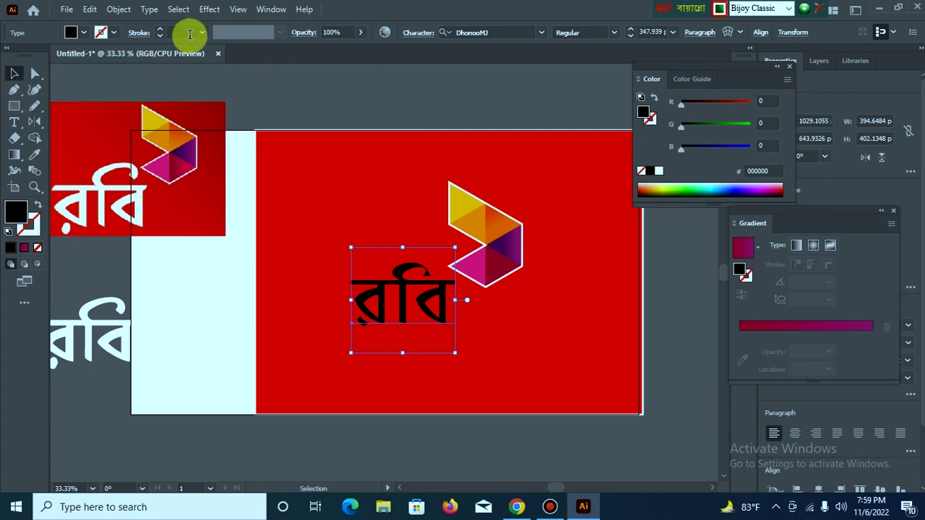
- Fill the রবি text with white
{"action": "left_click", "coordinate": [83, 32]}
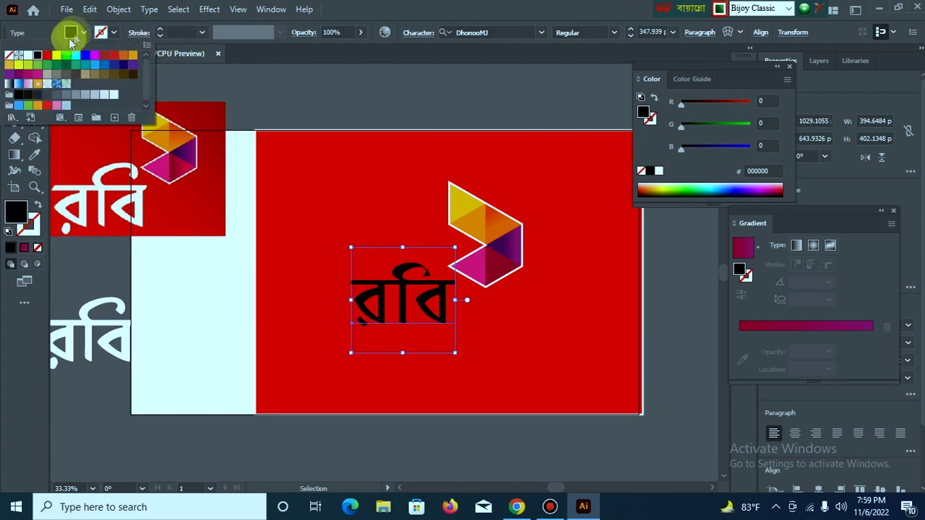
{"action": "left_click", "coordinate": [28, 55]}
{"action": "left_click", "coordinate": [585, 355]}
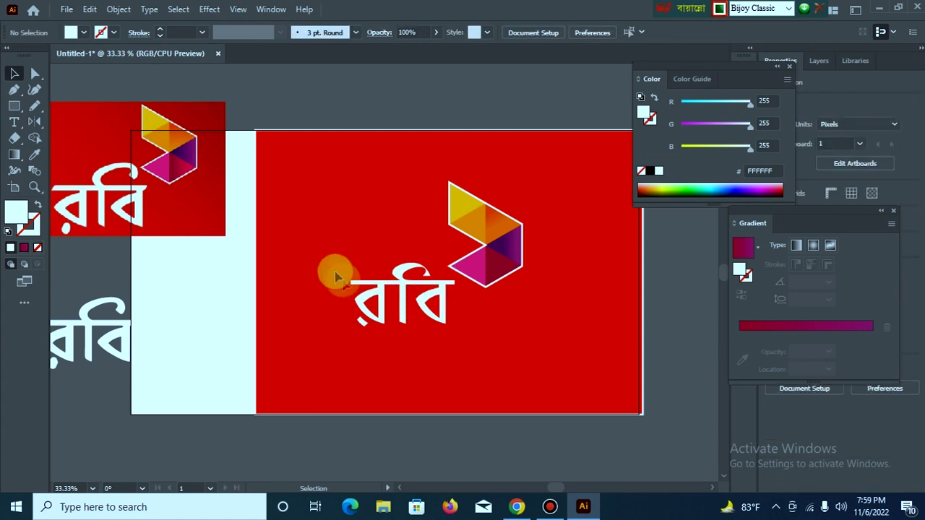
- Enlarge the রবি text slightly to about 376 pt and shift it a little to the left beside the symbol
{"action": "left_click_drag", "start_coordinate": [335, 277], "coordinate": [444, 340]}
{"action": "left_click", "coordinate": [325, 323]}
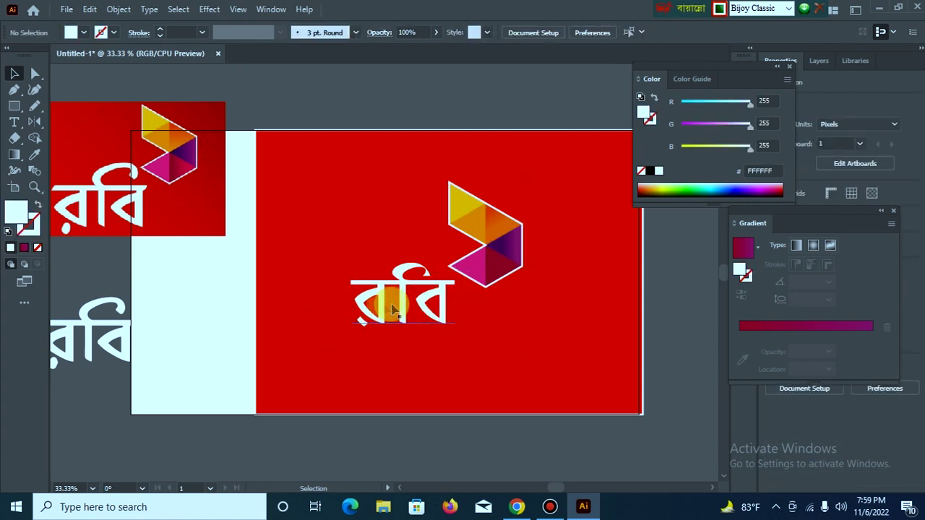
{"action": "left_click", "coordinate": [383, 310]}
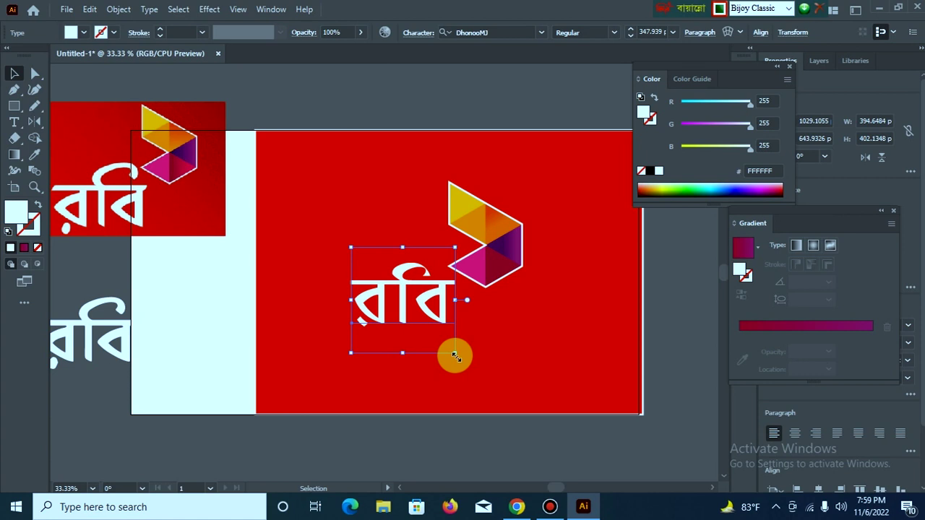
{"action": "left_click_drag", "start_coordinate": [454, 356], "coordinate": [460, 356]}
{"action": "left_click_drag", "start_coordinate": [434, 294], "coordinate": [423, 293]}
{"action": "left_click", "coordinate": [530, 309]}
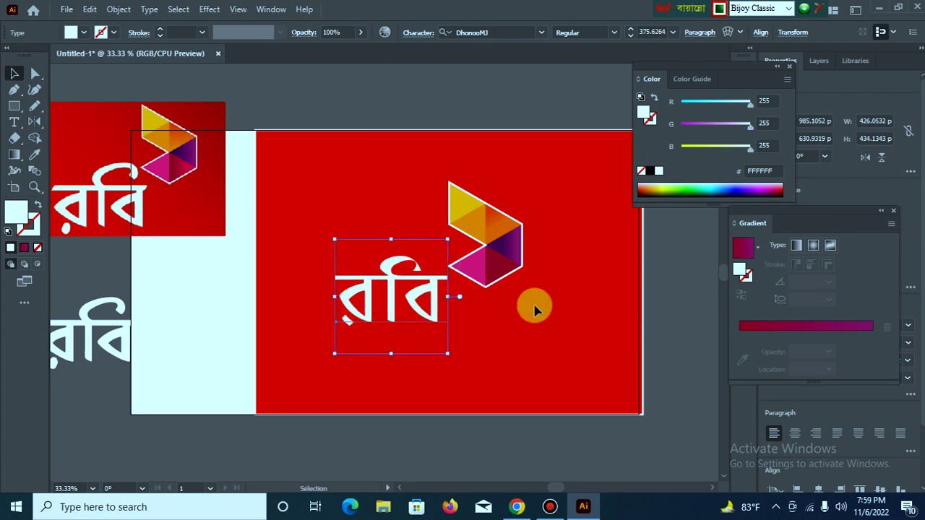
- Group the রবি text with the faceted symbol
{"action": "left_click_drag", "start_coordinate": [303, 202], "coordinate": [551, 335]}
{"action": "right_click", "coordinate": [483, 261]}
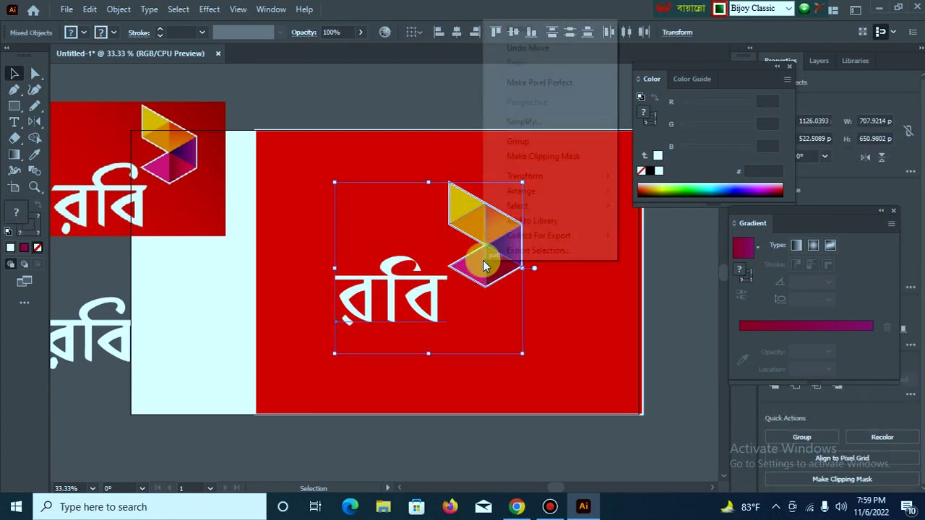
{"action": "left_click", "coordinate": [522, 138]}
- Round all four corners of the red background rectangle with a large radius
{"action": "left_click", "coordinate": [560, 243]}
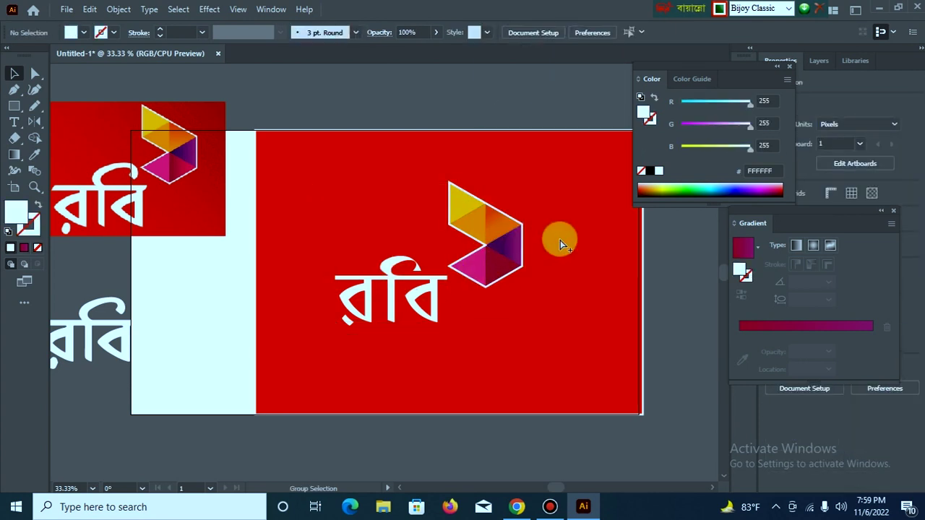
{"action": "left_click", "coordinate": [560, 241]}
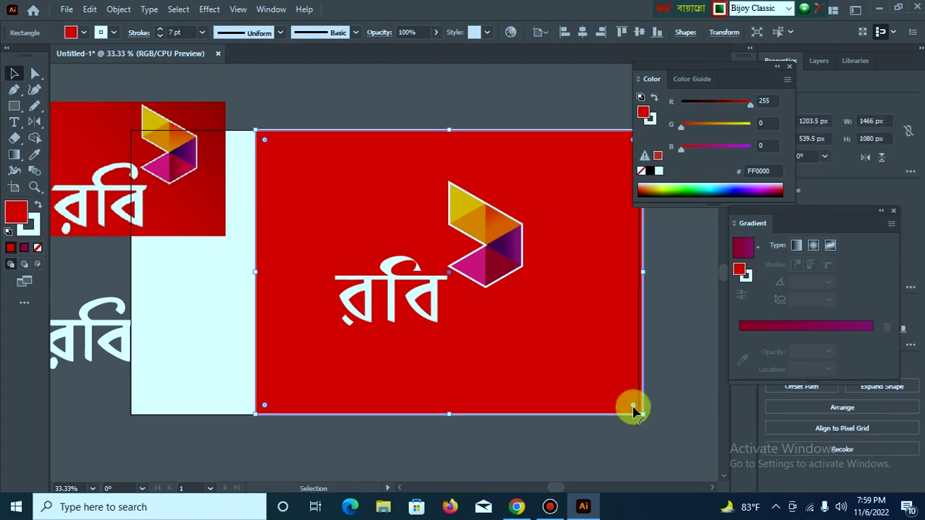
{"action": "left_click_drag", "start_coordinate": [631, 410], "coordinate": [553, 374]}
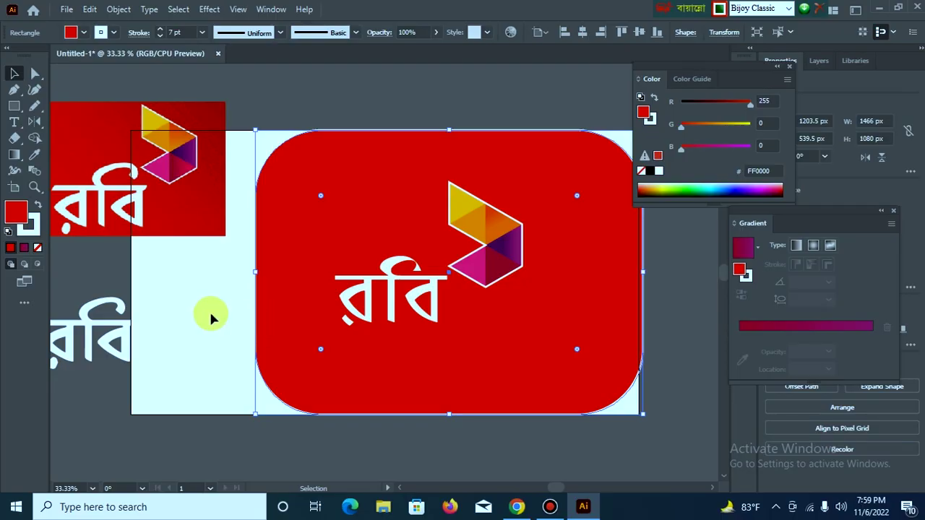